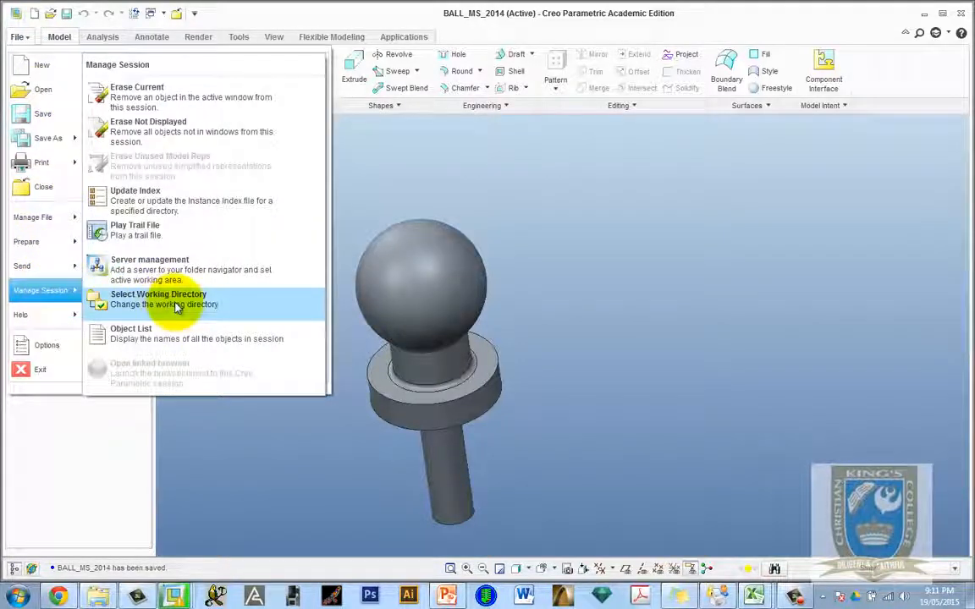
# - Create a folder named TowBar2015 inside the Classwork 2015 folder and set it as the working directory
pyautogui.click(178, 305)
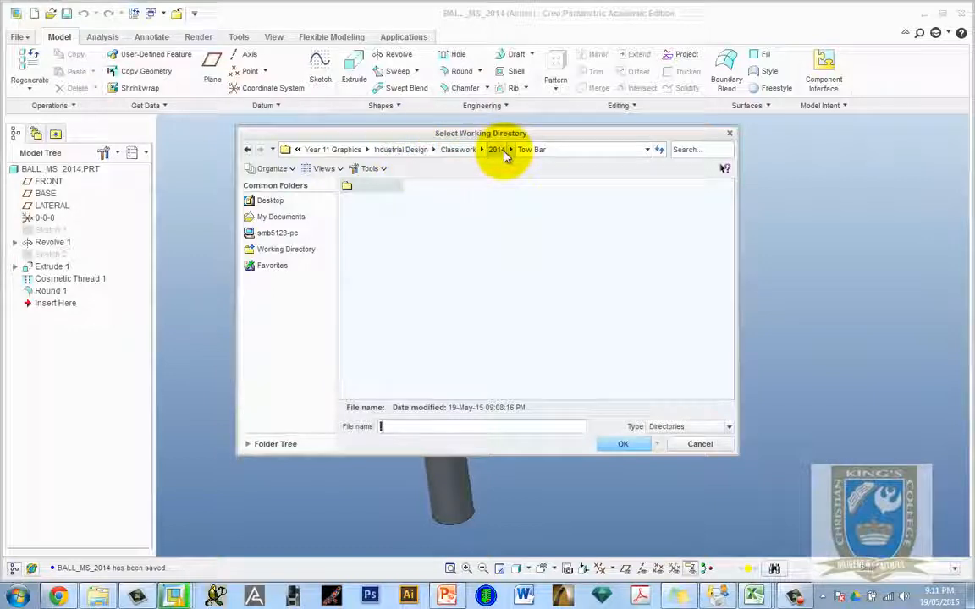
pyautogui.click(460, 150)
pyautogui.doubleClick(359, 213)
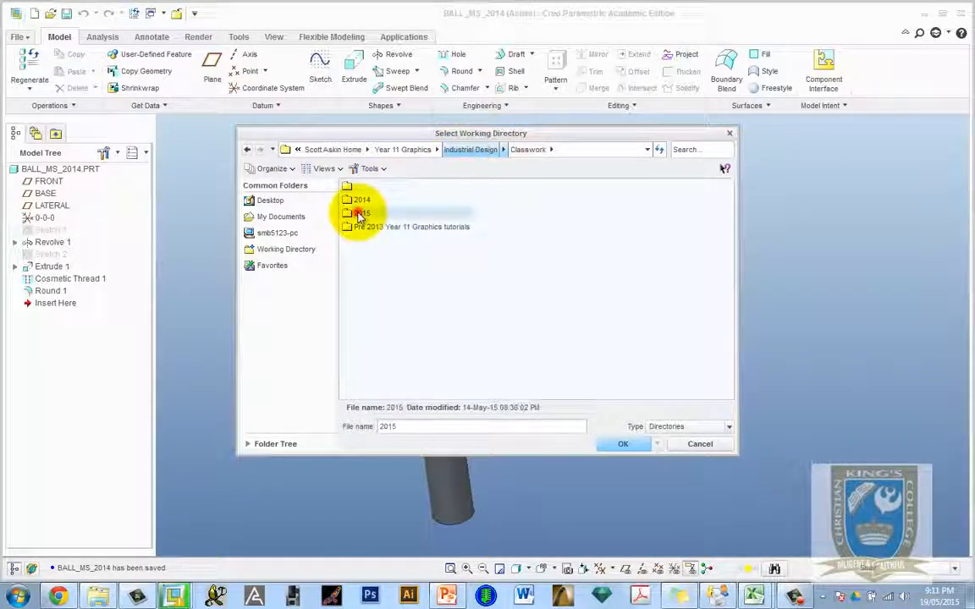
pyautogui.rightClick(397, 312)
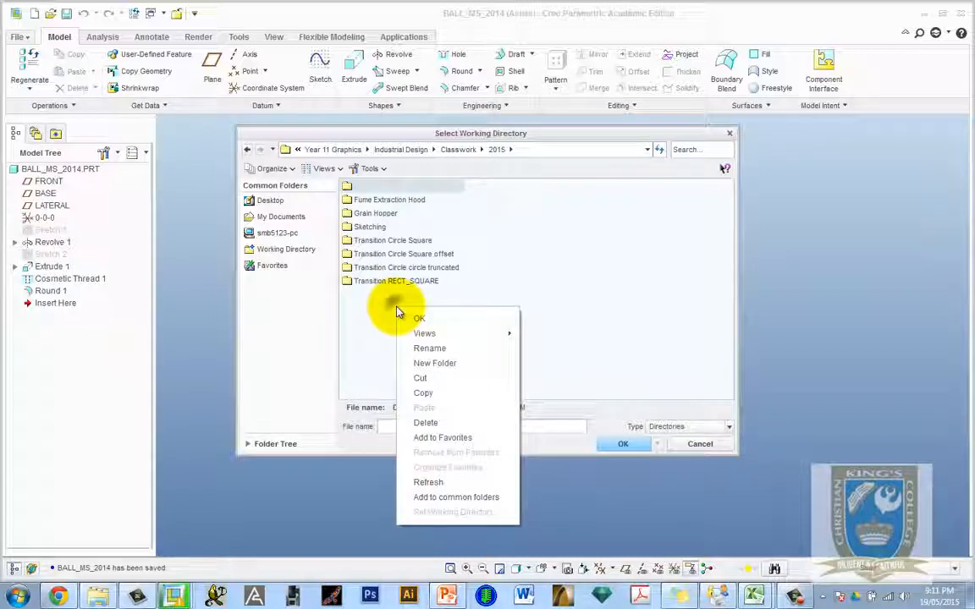
pyautogui.click(440, 365)
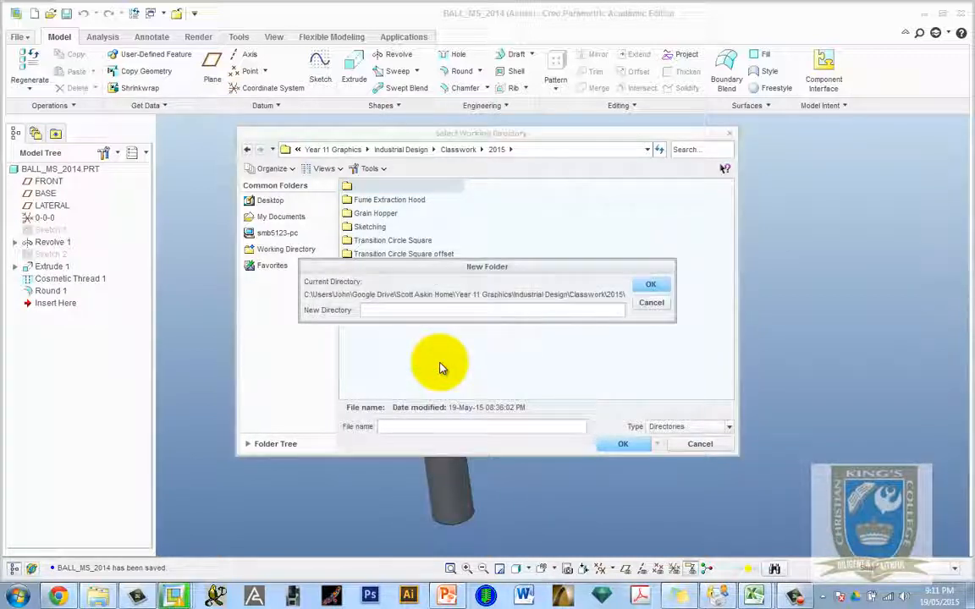
pyautogui.write('TowBar2015')
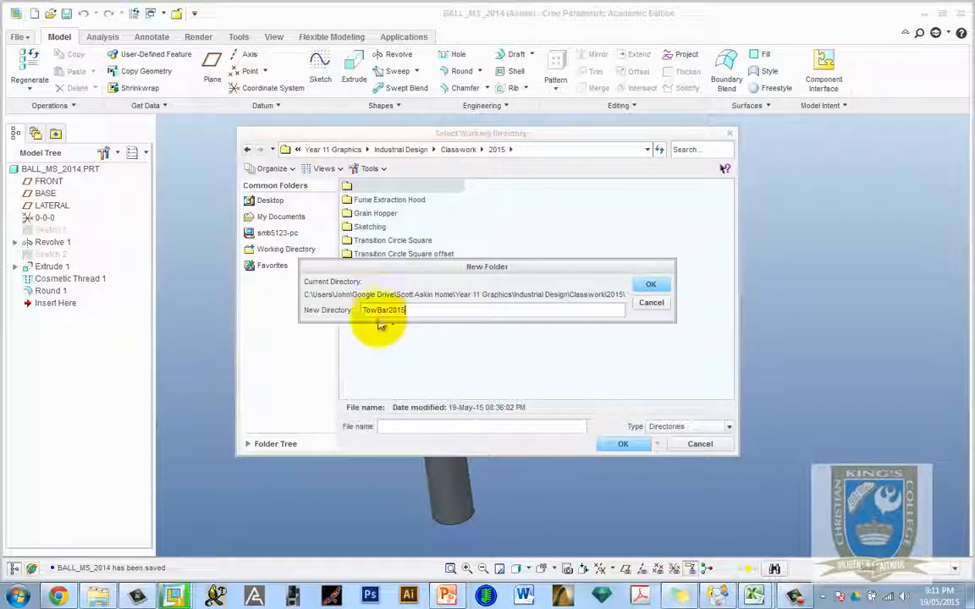
pyautogui.click(653, 284)
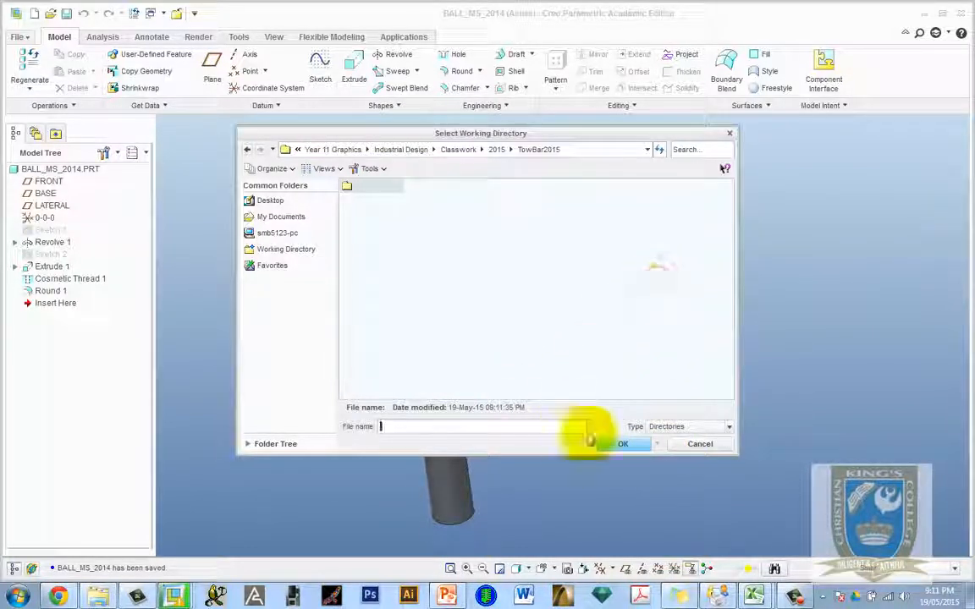
pyautogui.click(624, 444)
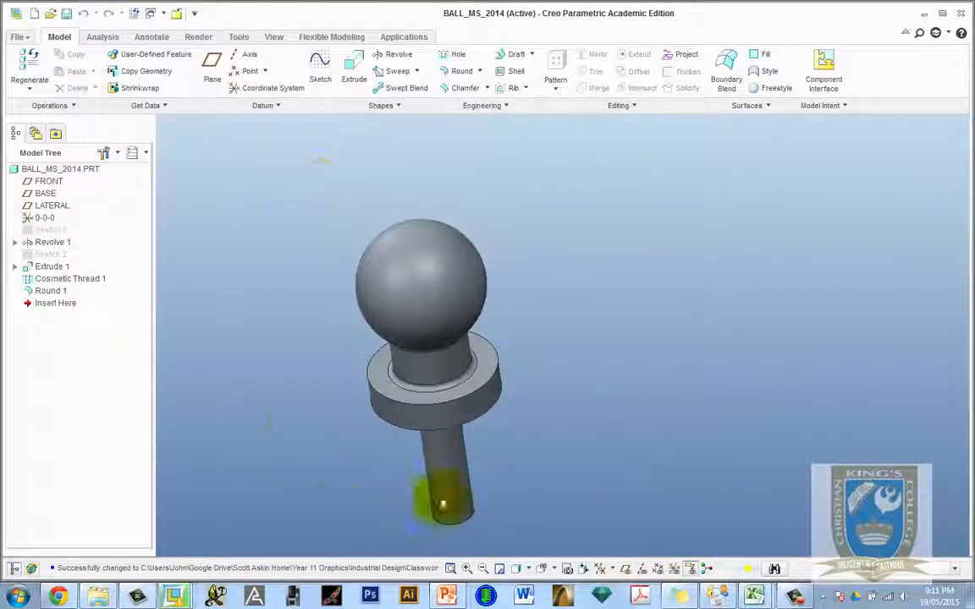
# - Create a new solid part named Towball
pyautogui.click(17, 36)
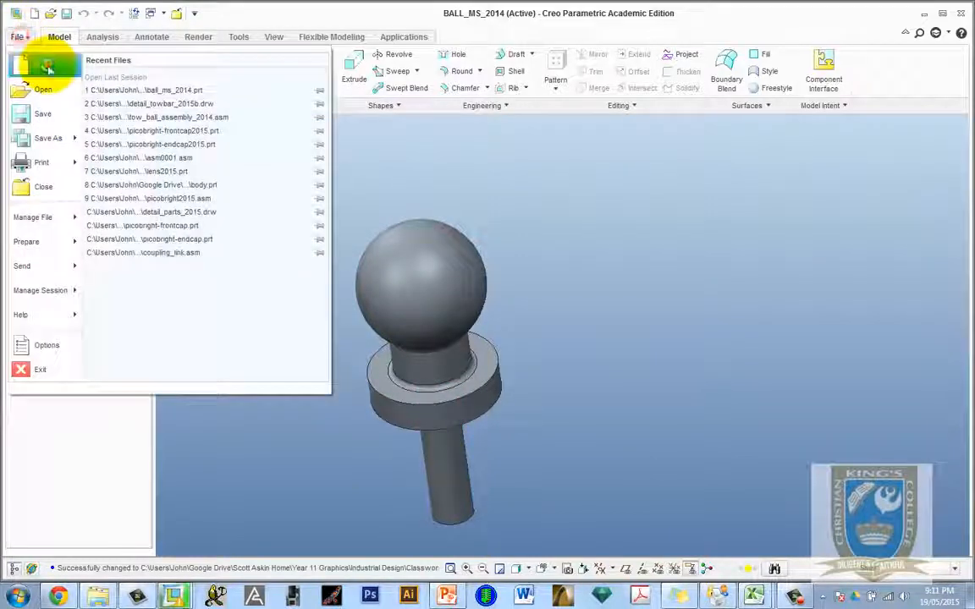
pyautogui.click(47, 65)
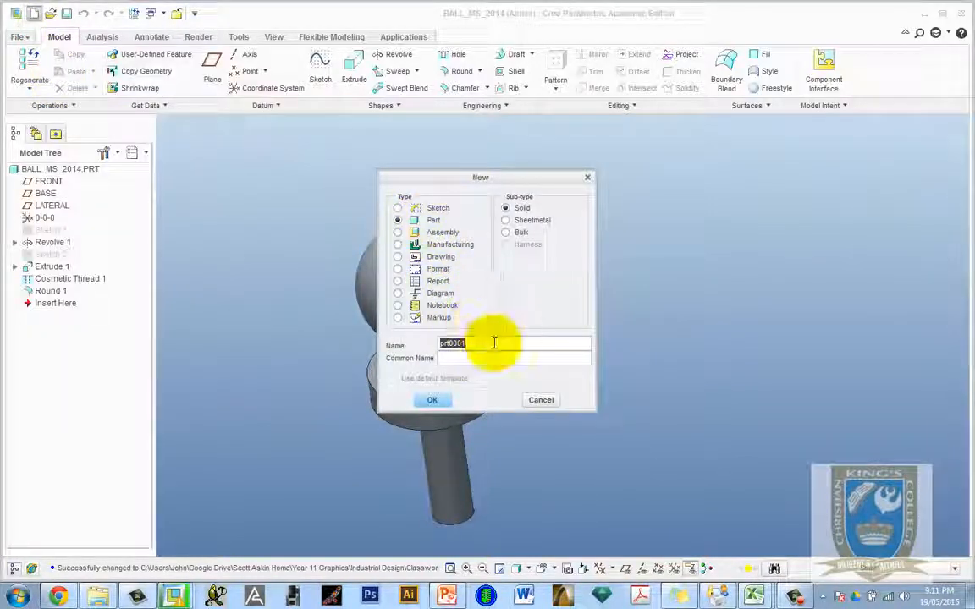
pyautogui.write('TowBA')
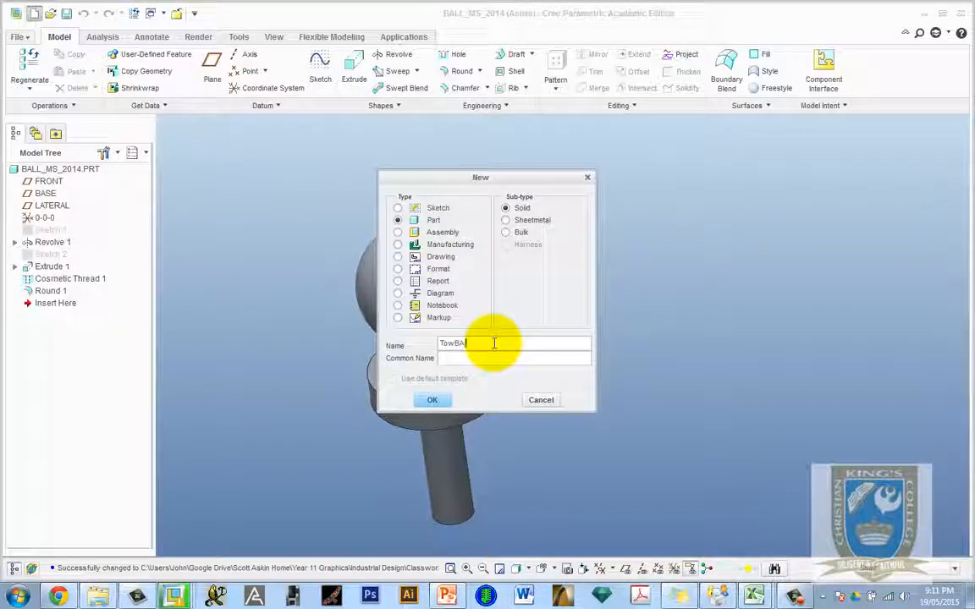
pyautogui.write('l')
pyautogui.press('BackSpace')
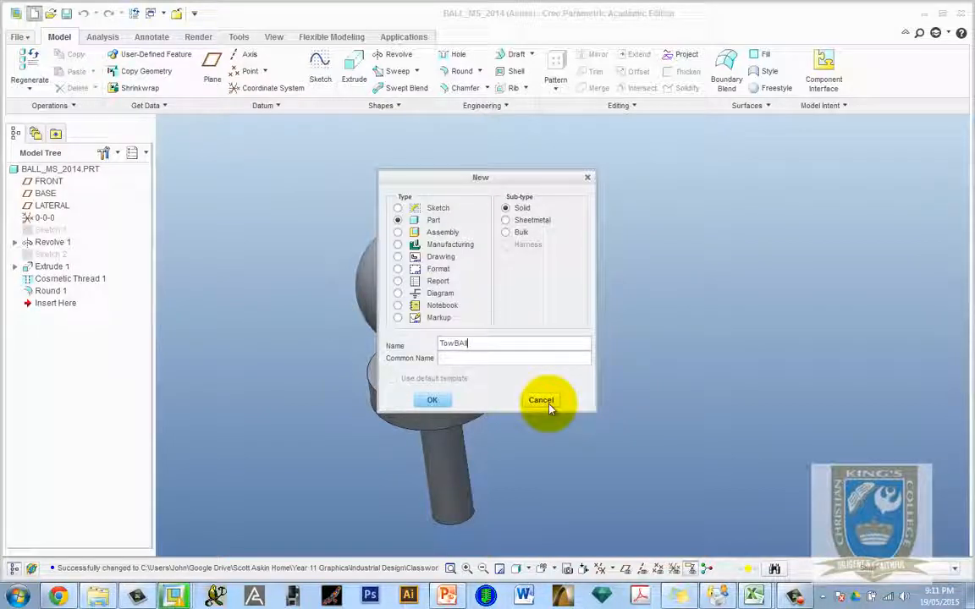
pyautogui.press('BackSpace')
pyautogui.press('BackSpace')
pyautogui.write('bal')
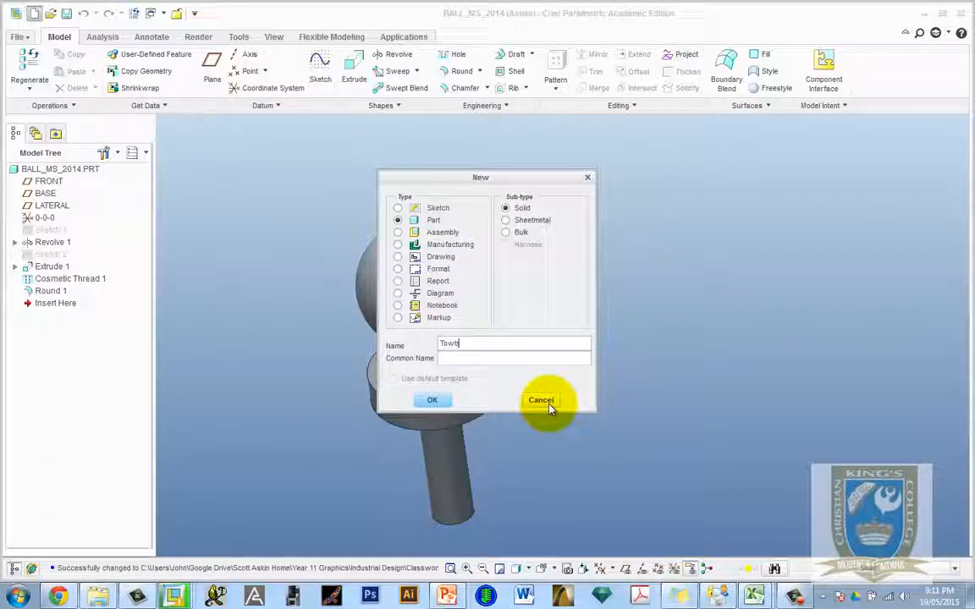
pyautogui.click(443, 401)
pyautogui.click(431, 419)
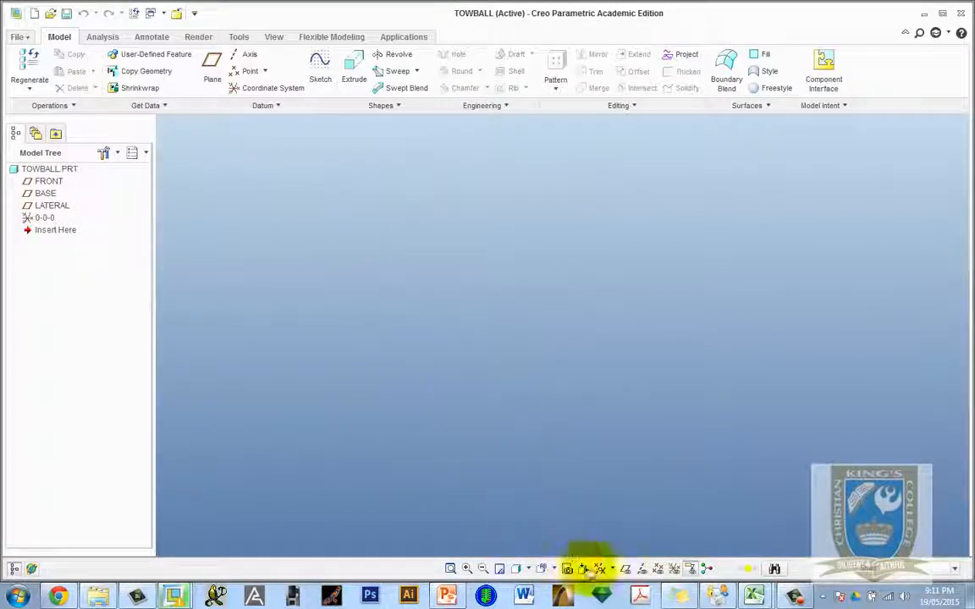
# - Display the datum planes and start a sketch on the FRONT plane
pyautogui.click(625, 569)
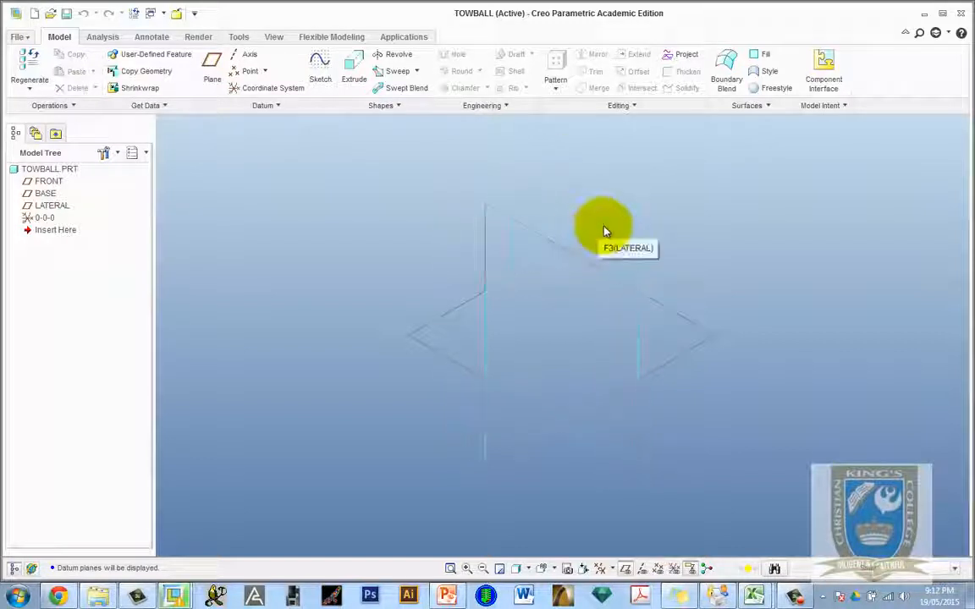
pyautogui.click(525, 228)
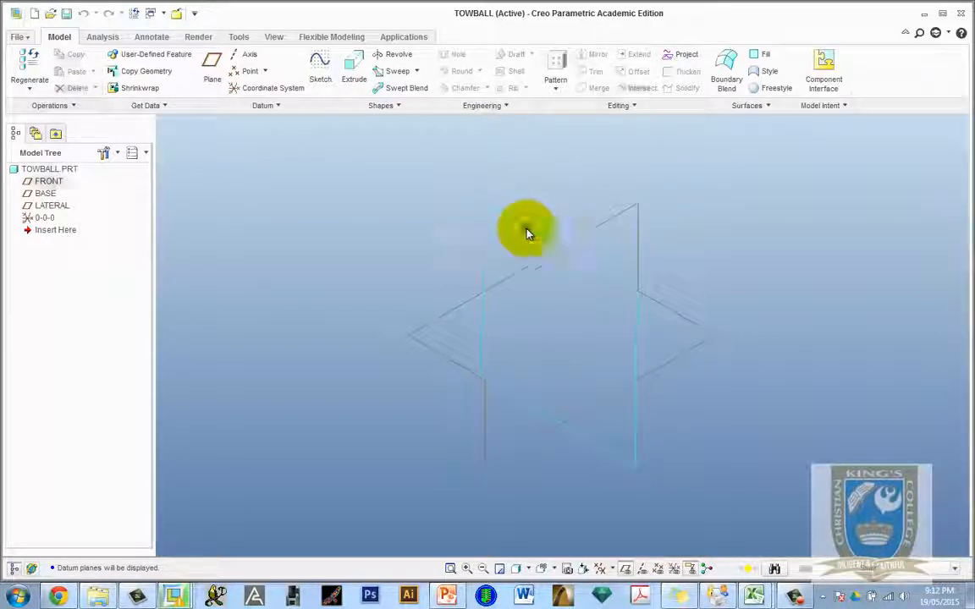
pyautogui.click(317, 63)
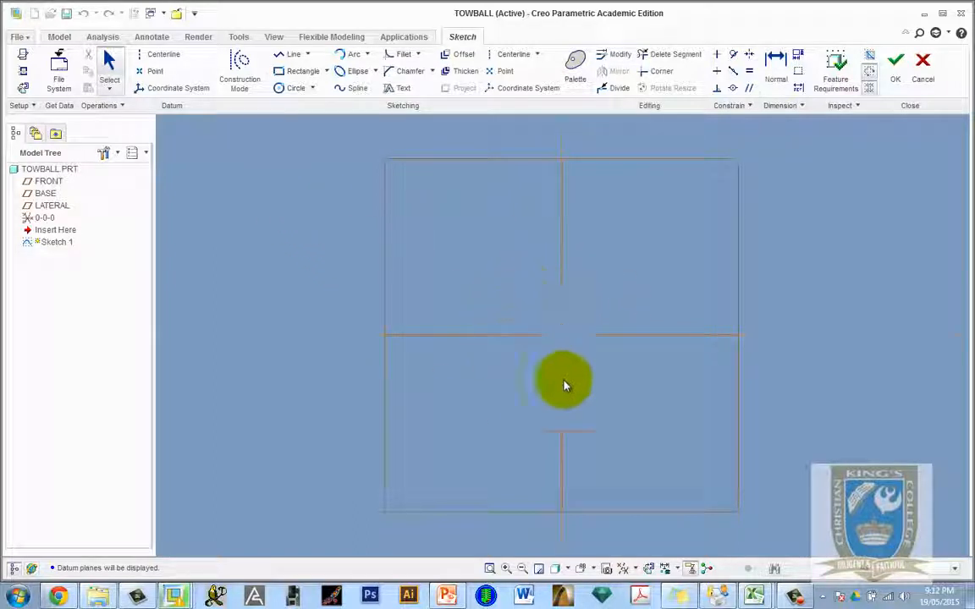
pyautogui.scroll(2, 322, 338)
# - Sketch a circle centred on the origin and set its diameter to 50
pyautogui.click(283, 88)
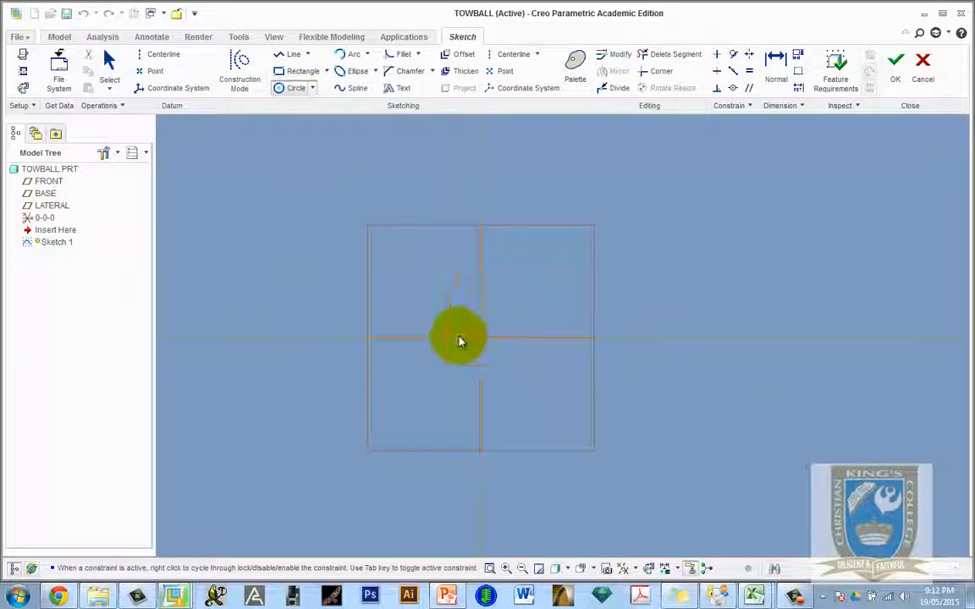
pyautogui.click(479, 337)
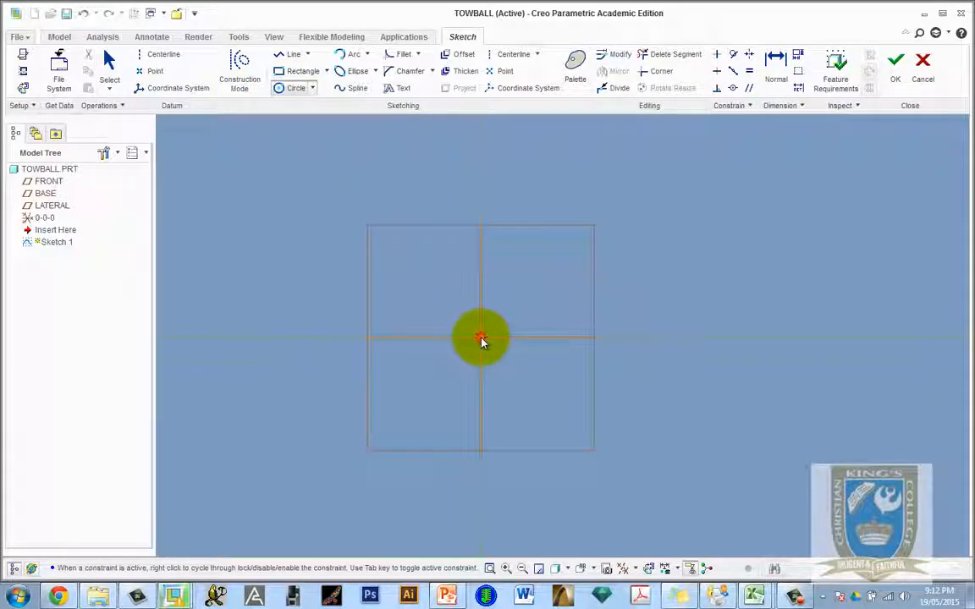
pyautogui.click(509, 321)
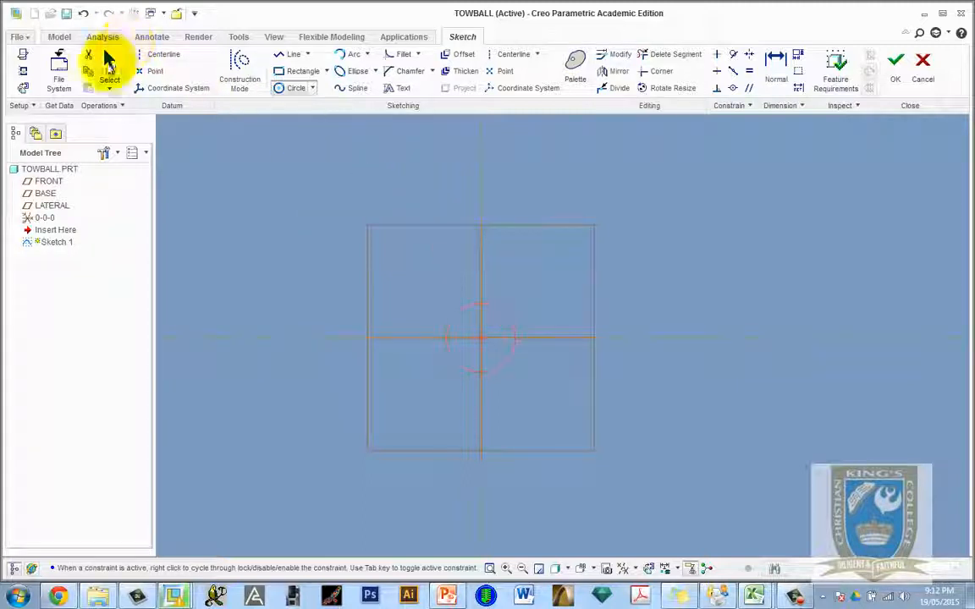
pyautogui.click(108, 59)
pyautogui.doubleClick(423, 307)
pyautogui.write('50')
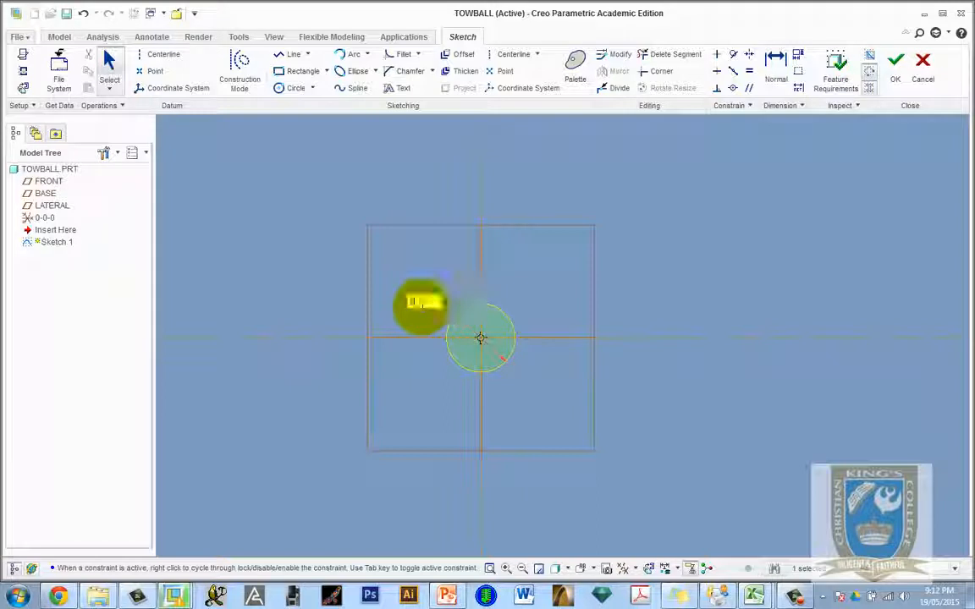
pyautogui.press('Return')
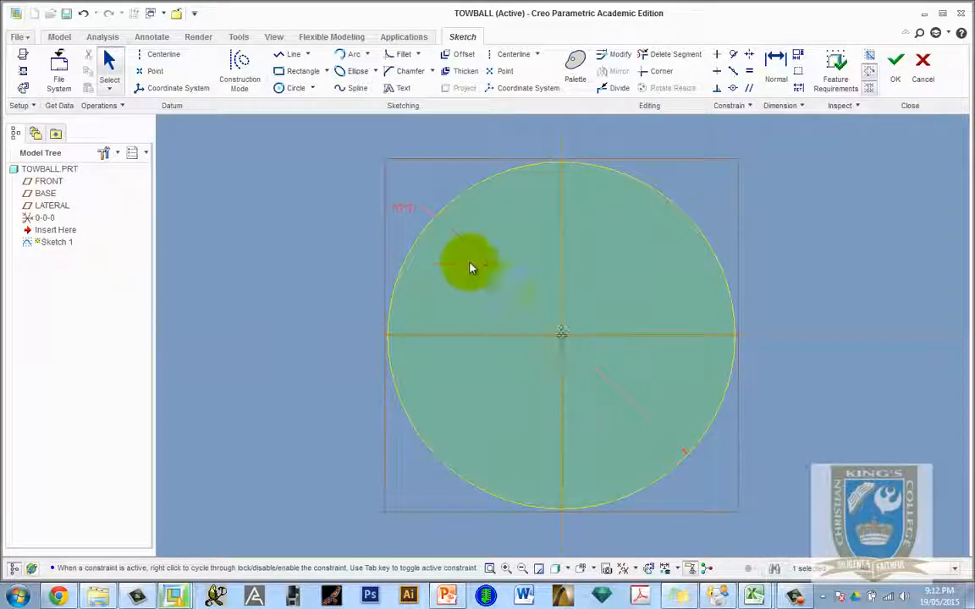
# - Switch to PowerPoint to examine the ball dimensions on the Tow Bar Assembly slide, and return to the TOWBALL sketch in Creo
pyautogui.scroll(5, 379, 338)
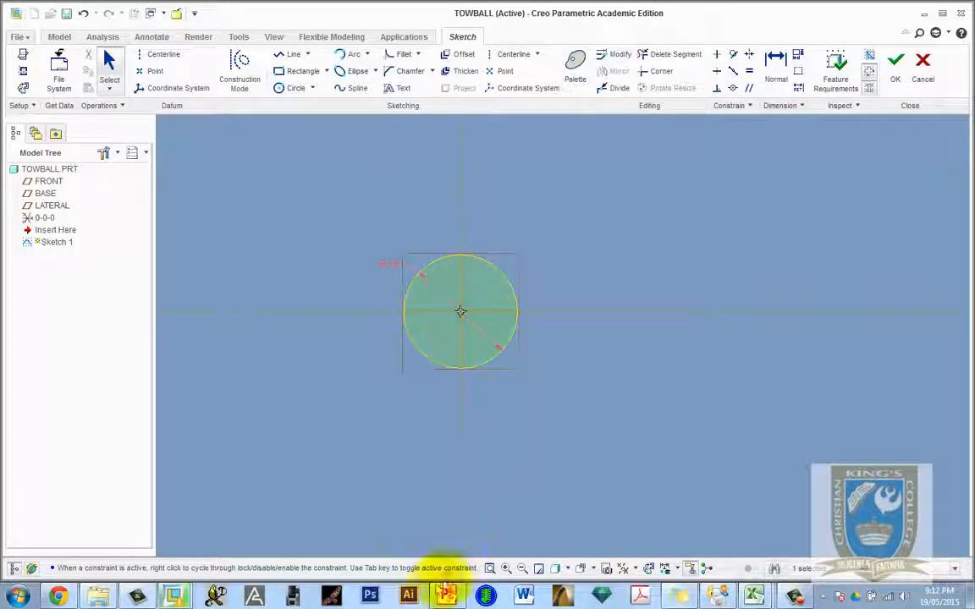
pyautogui.click(446, 594)
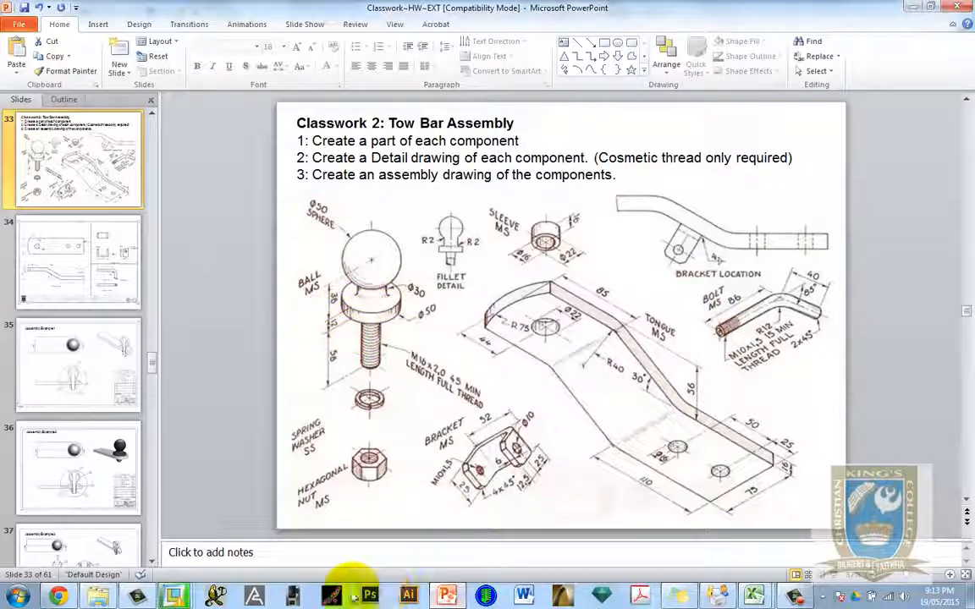
pyautogui.moveTo(179, 596)
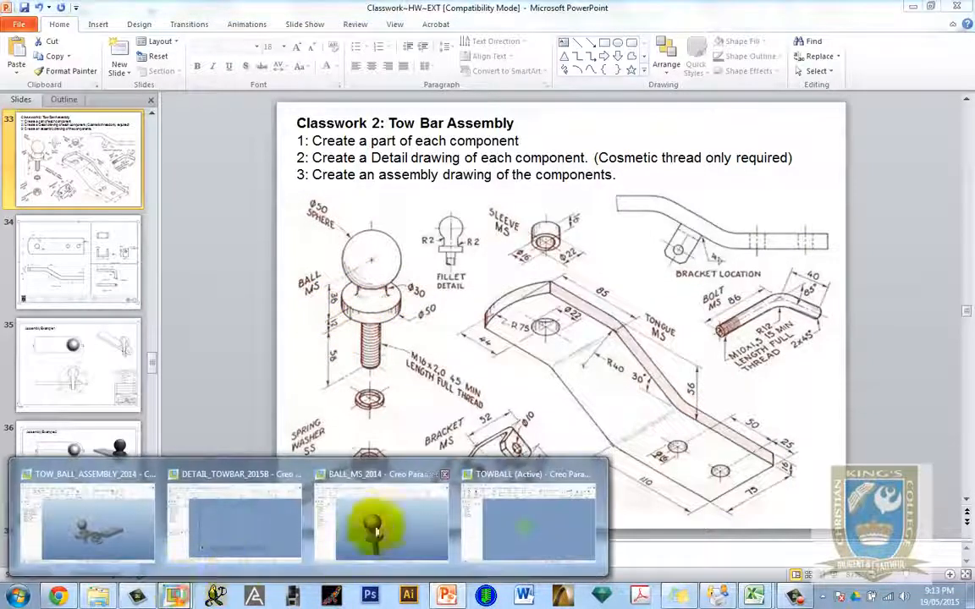
pyautogui.click(529, 529)
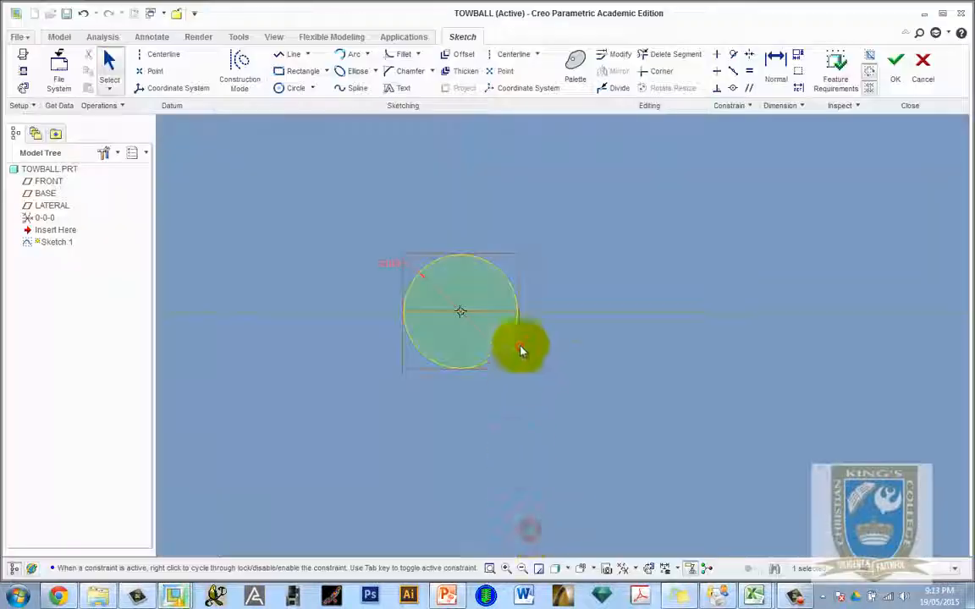
# - Sketch two equal horizontal lines about 45 long below the circle, both starting on the vertical axis
pyautogui.click(292, 54)
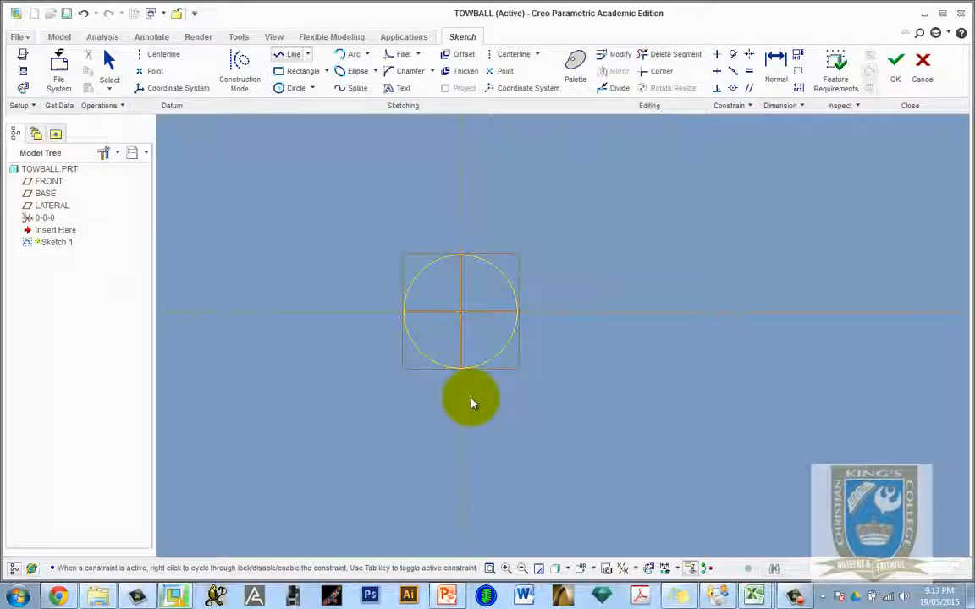
pyautogui.click(461, 399)
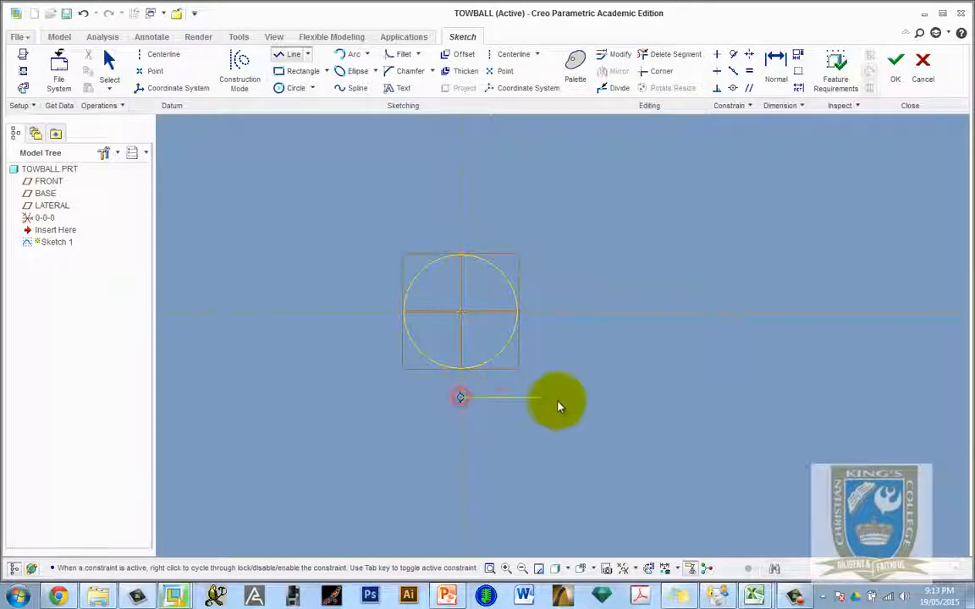
pyautogui.middleClick(591, 420)
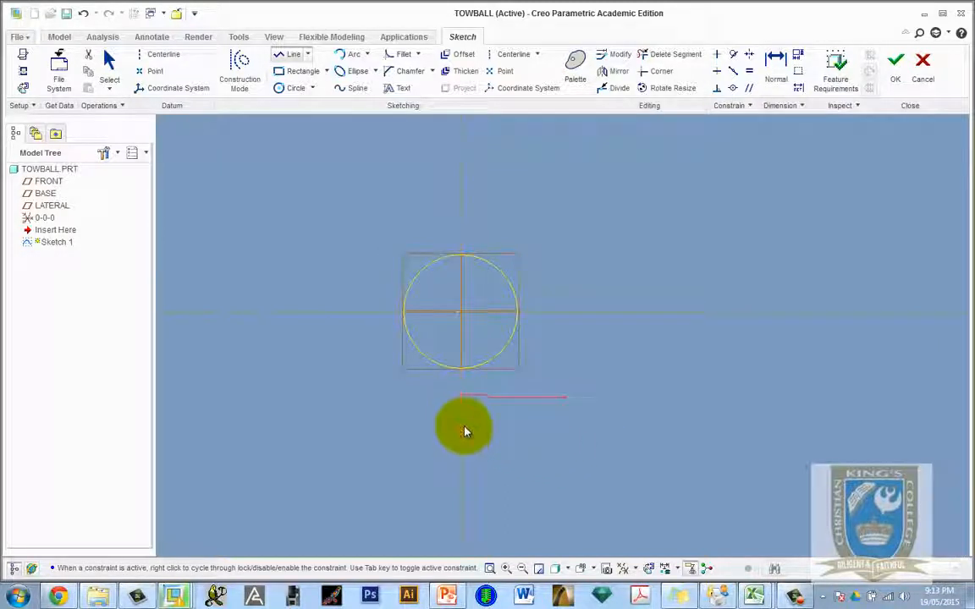
pyautogui.click(462, 426)
pyautogui.click(566, 427)
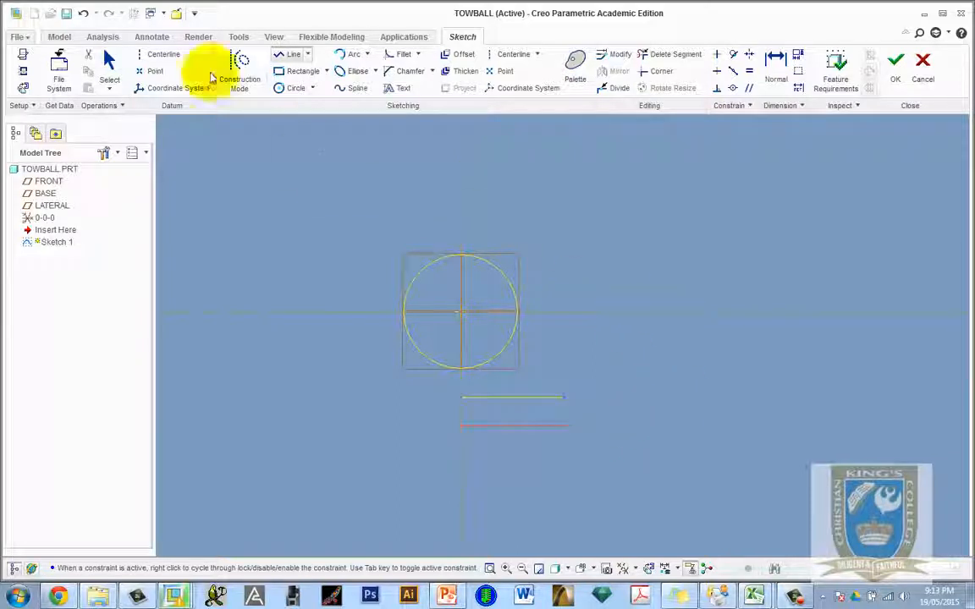
# - Move the vertical dimensions clear of the profile and set the spacing between the two horizontal lines to 12
pyautogui.click(109, 61)
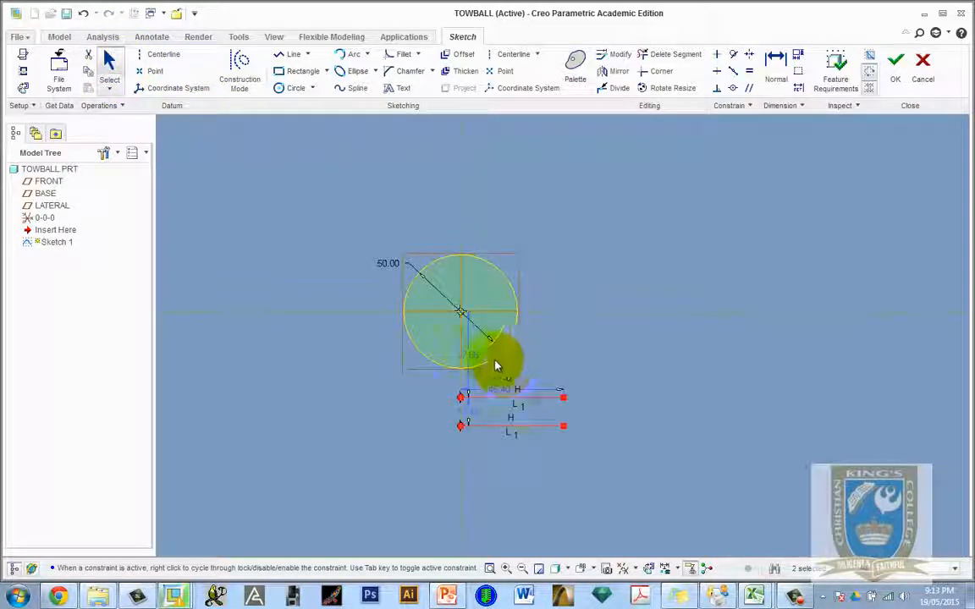
pyautogui.moveTo(471, 356); pyautogui.dragTo(636, 353)
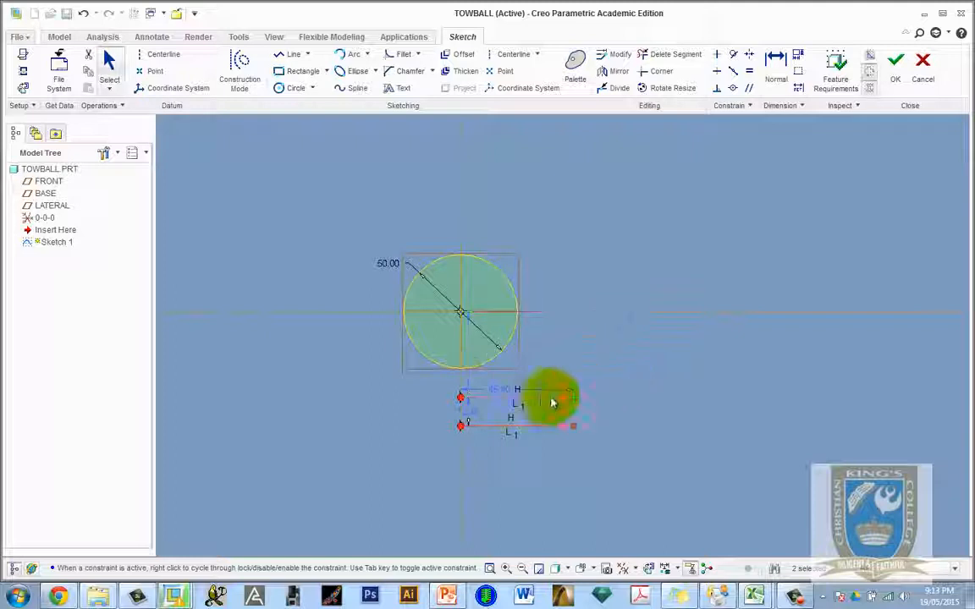
pyautogui.moveTo(478, 411); pyautogui.dragTo(651, 420)
pyautogui.doubleClick(651, 414)
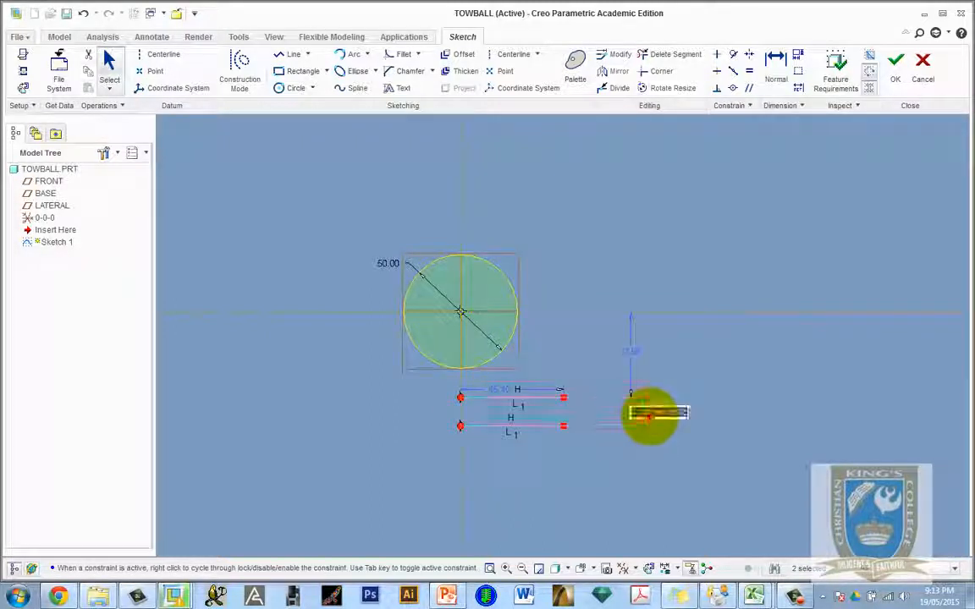
pyautogui.write('12')
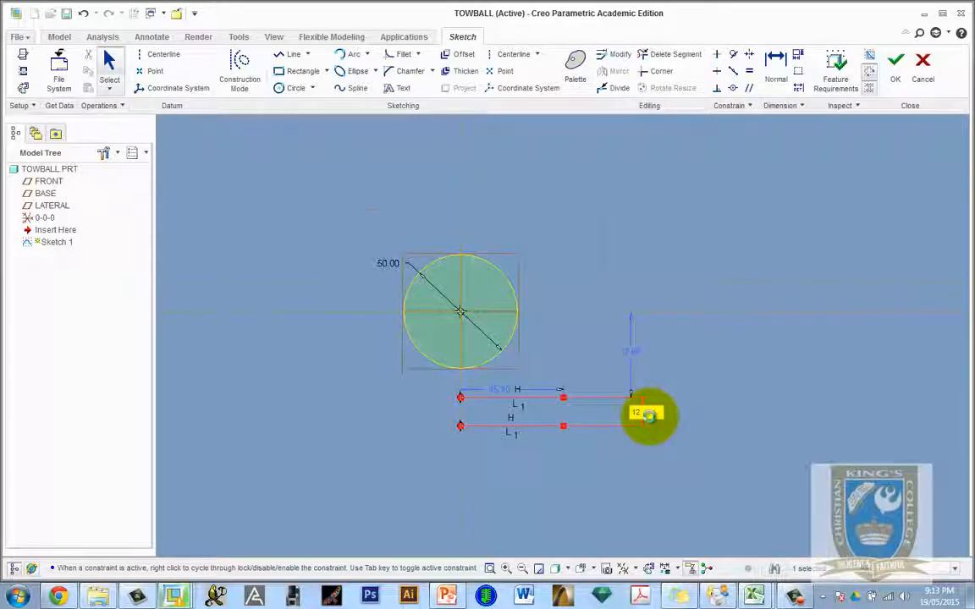
pyautogui.press('Return')
# - Set the distance from the circle's centre down to the upper horizontal line to 38
pyautogui.doubleClick(763, 362)
pyautogui.write('38')
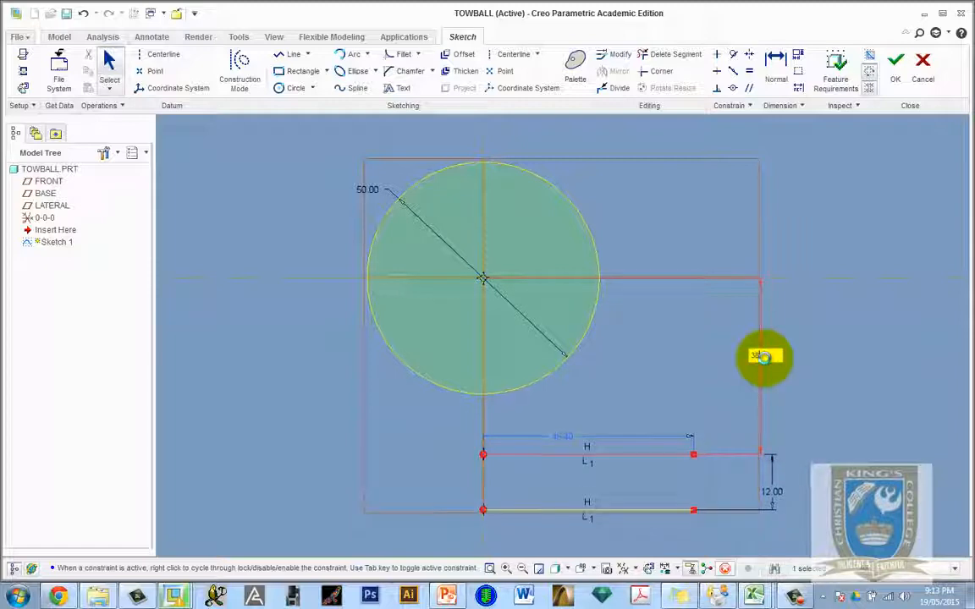
pyautogui.press('Return')
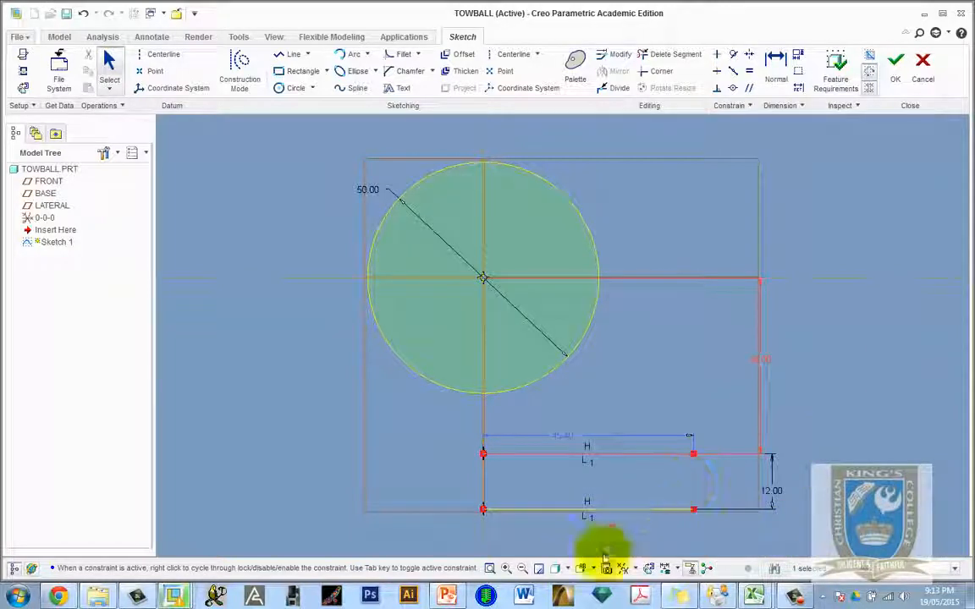
# - Switch to PowerPoint to examine the ball's neck diameter on the Tow Bar Assembly slide, and return to the TOWBALL sketch in Creo
pyautogui.click(447, 594)
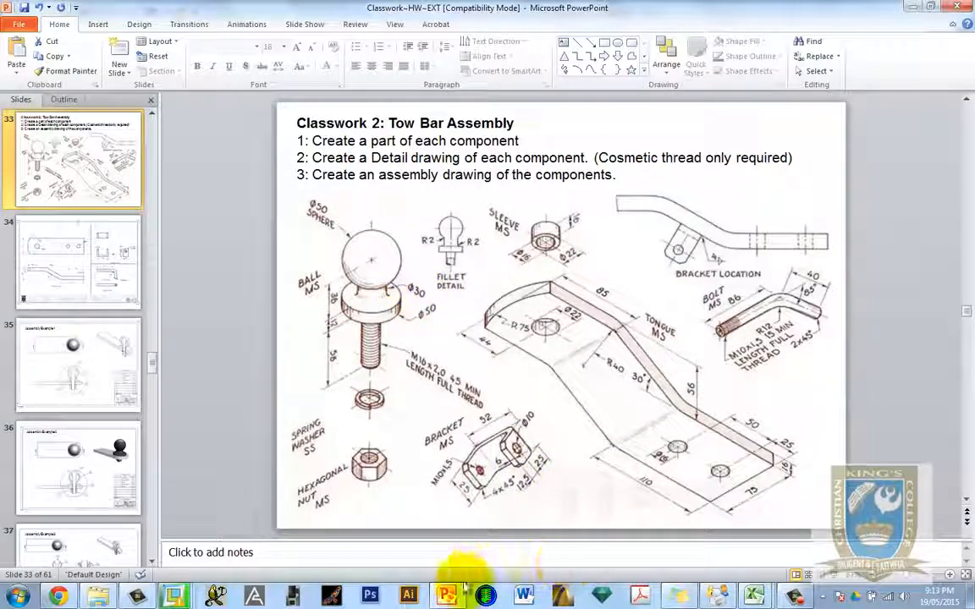
pyautogui.moveTo(292, 596)
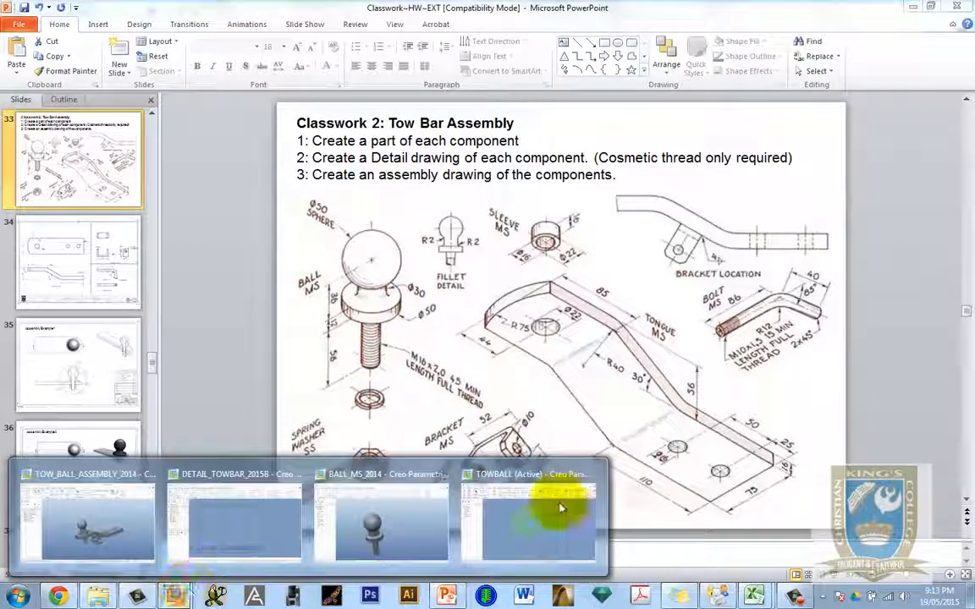
pyautogui.click(569, 508)
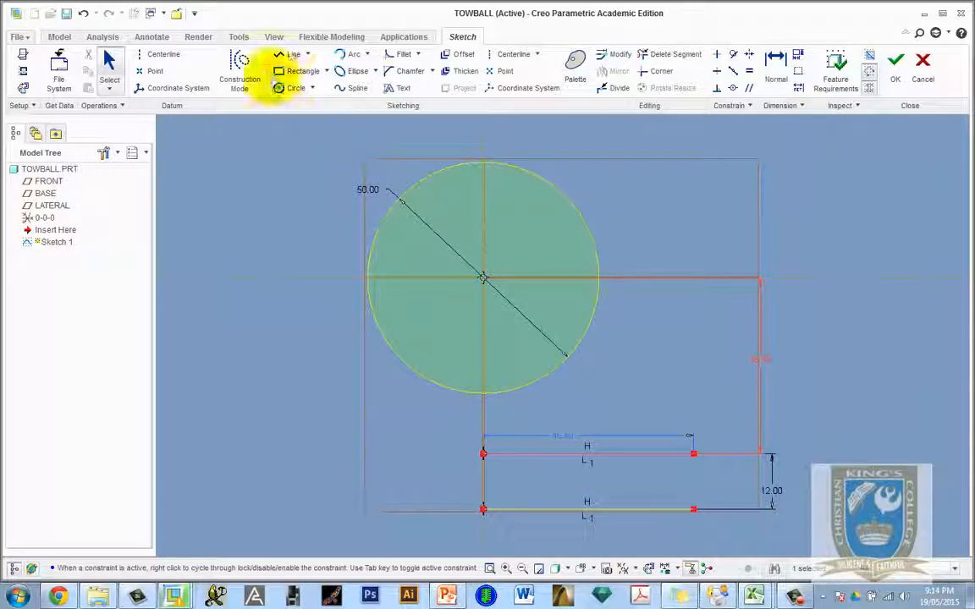
# - Sketch a vertical line about 12.4 from the vertical axis, running from inside the circle down past the upper horizontal line
pyautogui.click(290, 54)
pyautogui.click(541, 349)
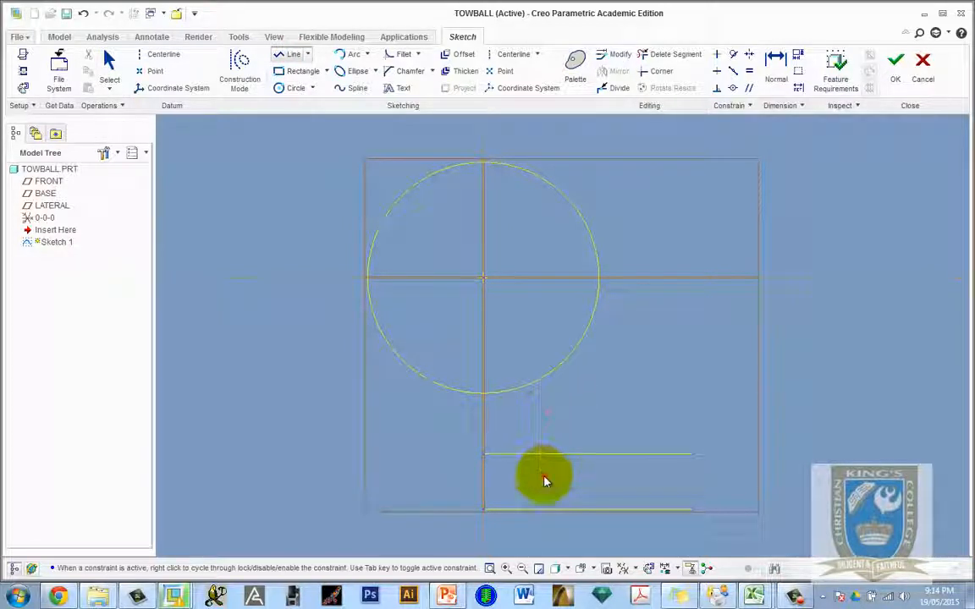
pyautogui.click(543, 476)
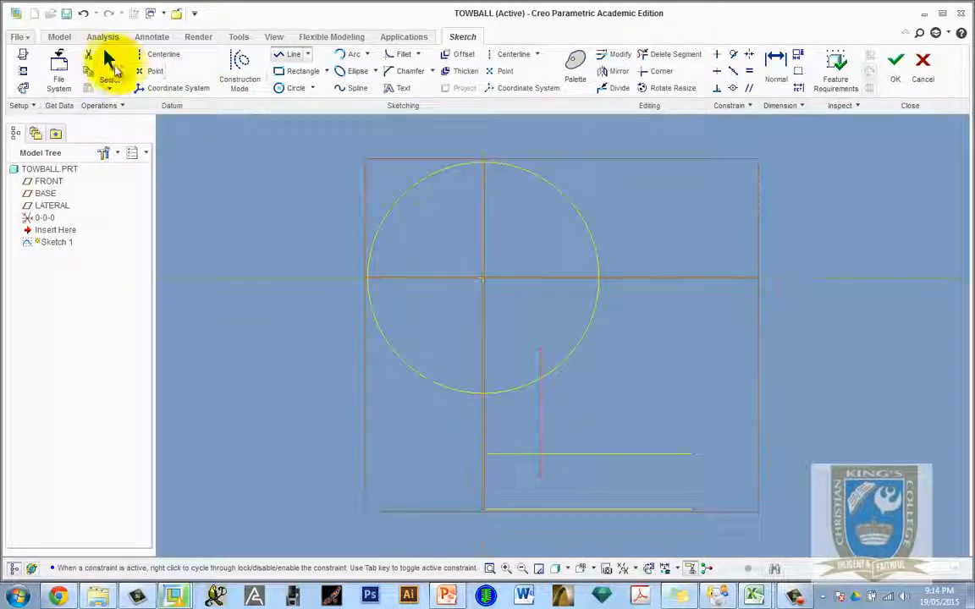
pyautogui.click(107, 61)
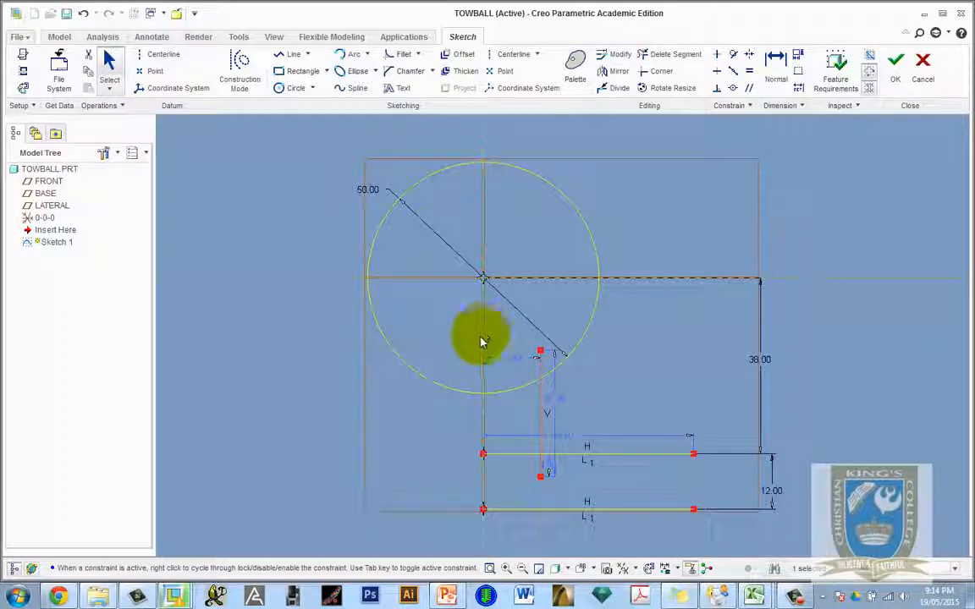
# - Set the vertical neck line's distance from the vertical axis to 30/2
pyautogui.doubleClick(520, 362)
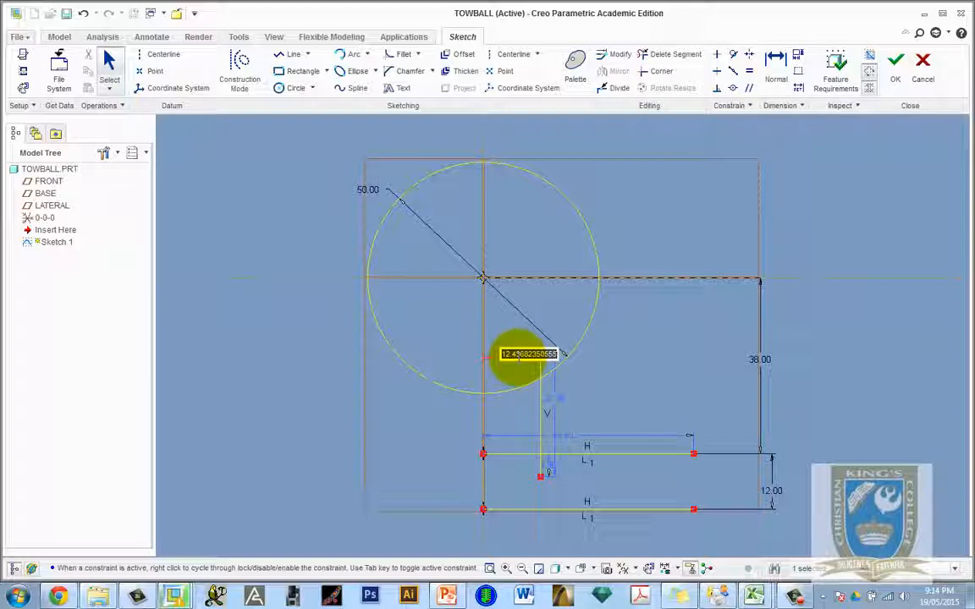
pyautogui.write('1')
pyautogui.write('0')
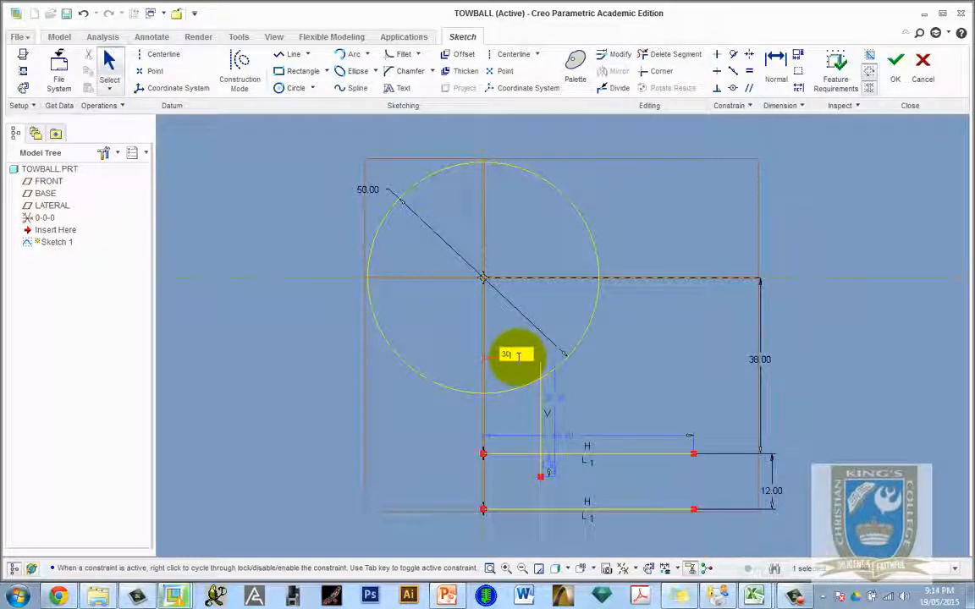
pyautogui.write('/')
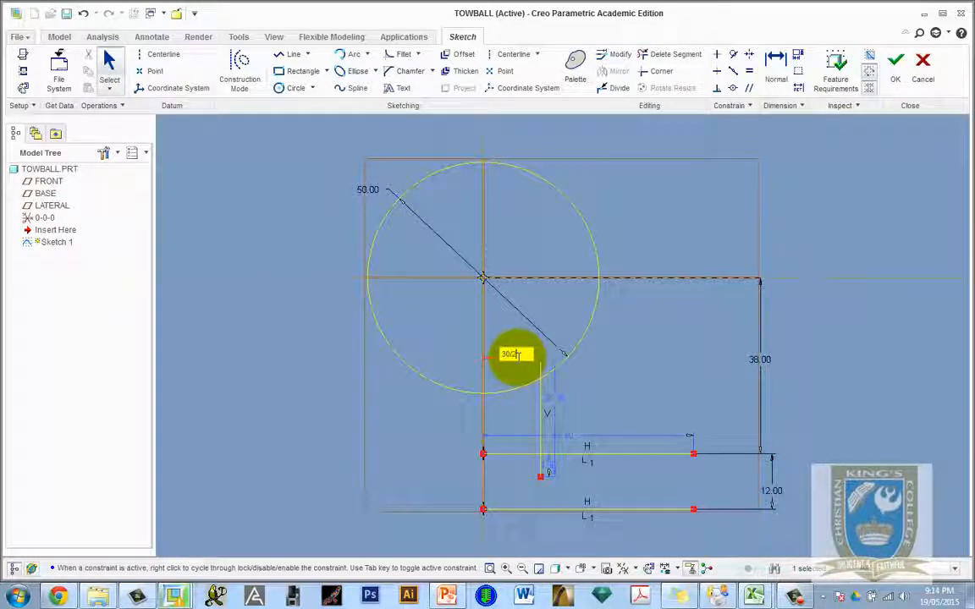
pyautogui.write('2')
pyautogui.press('Return')
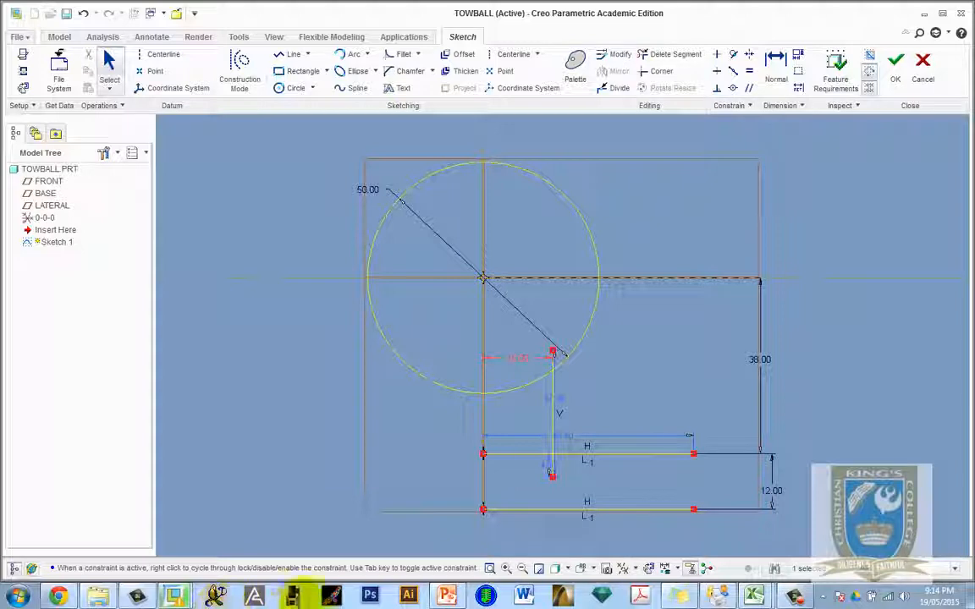
# - Switch to PowerPoint to examine the collar and thread dimensions of the ball, and return to the TOWBALL sketch in Creo
pyautogui.click(447, 597)
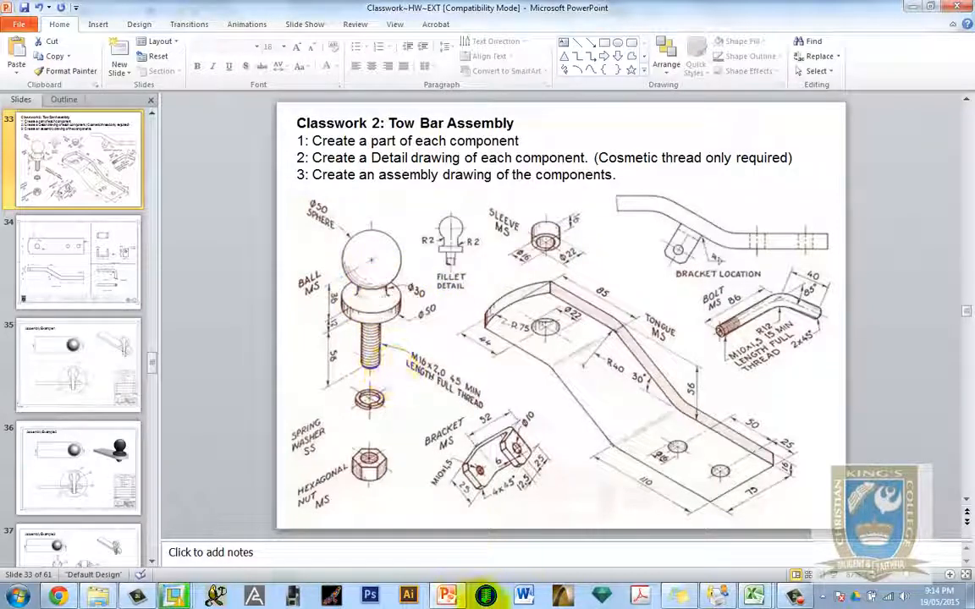
pyautogui.moveTo(175, 597)
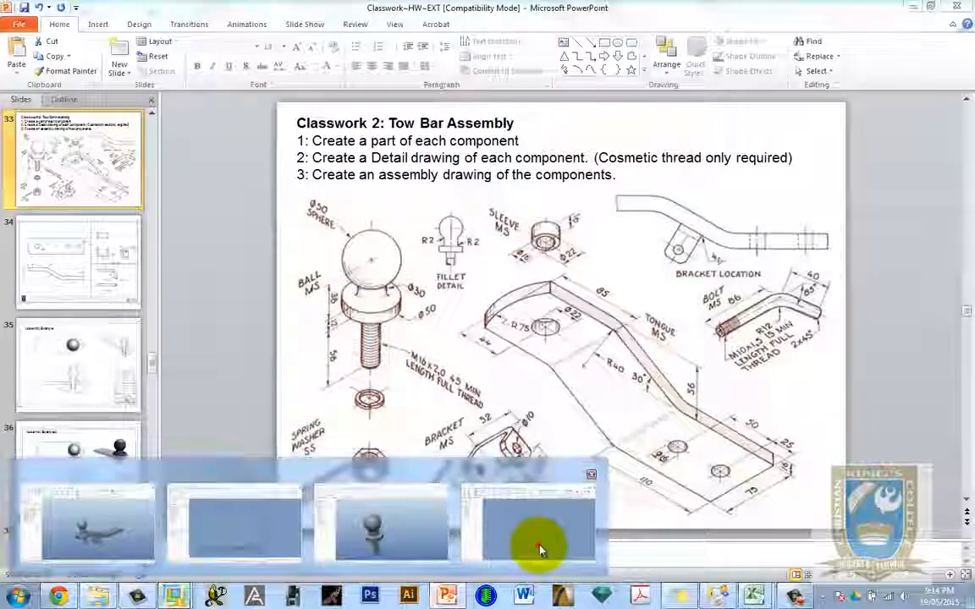
pyautogui.click(540, 545)
# - Sketch a second vertical line about 34 from the vertical axis, crossing both horizontal lines
pyautogui.click(288, 54)
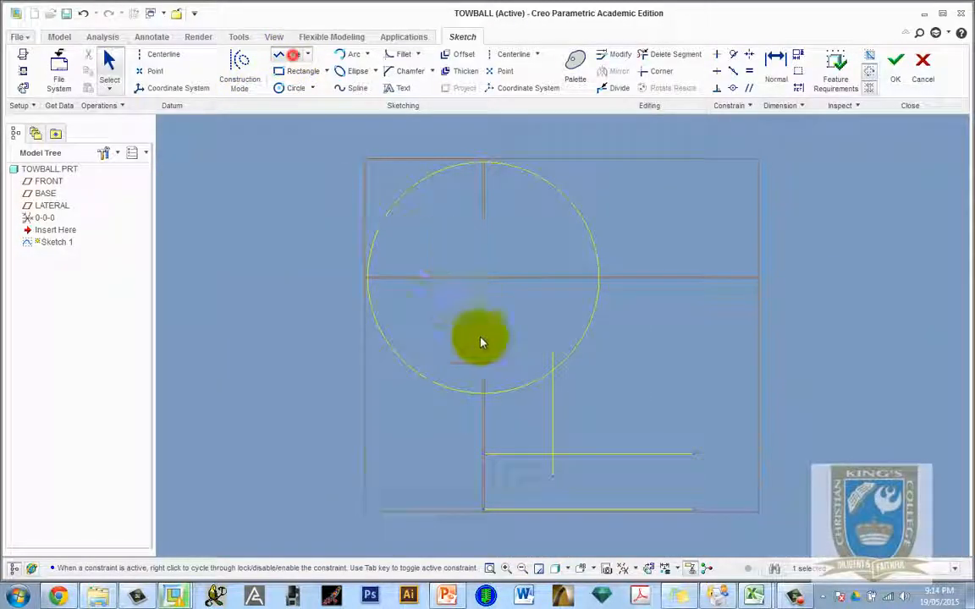
pyautogui.click(641, 418)
pyautogui.click(641, 537)
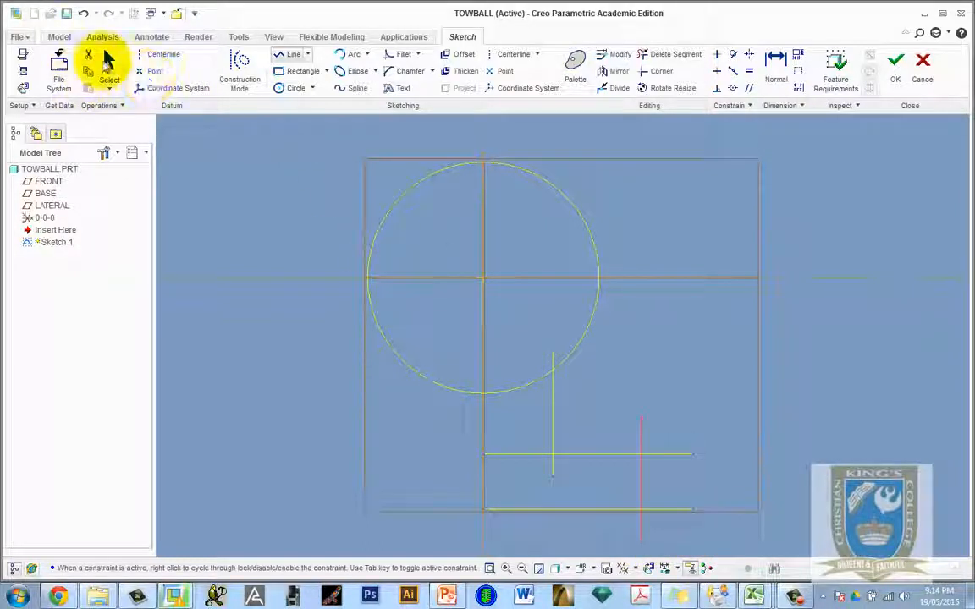
pyautogui.click(108, 63)
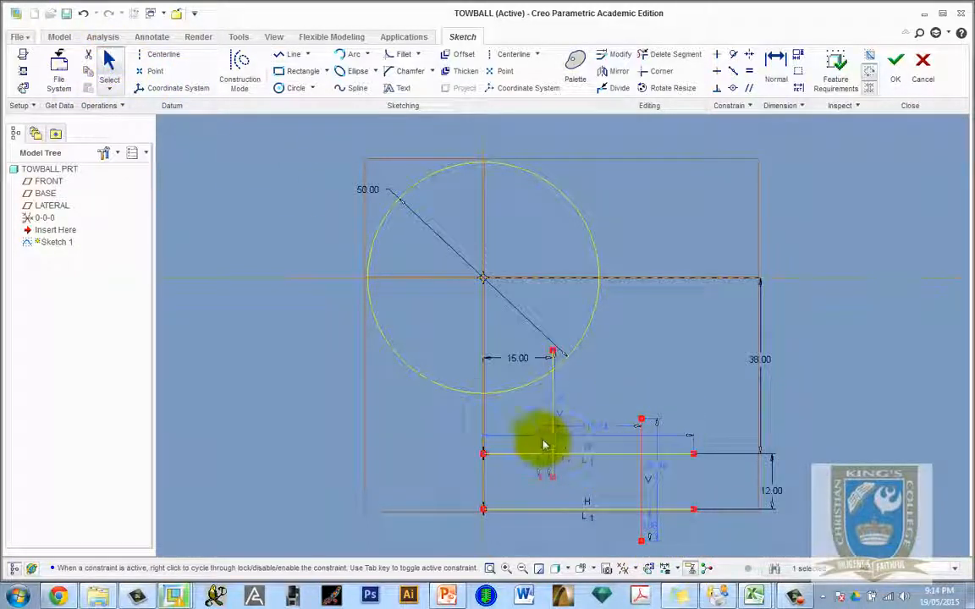
# - Dimension the outer vertical line from the vertical axis and set the distance to 25
pyautogui.click(643, 489)
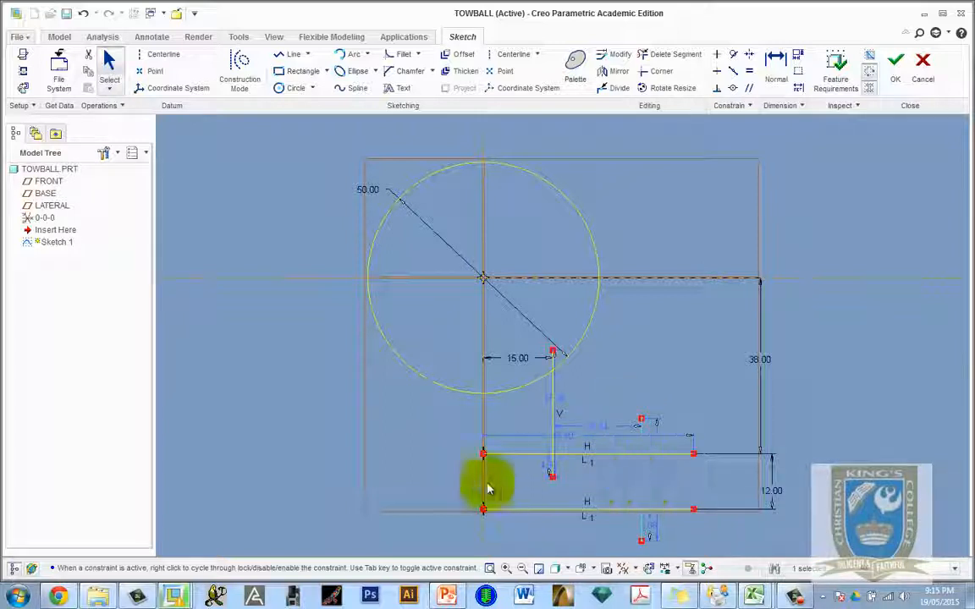
pyautogui.click(772, 66)
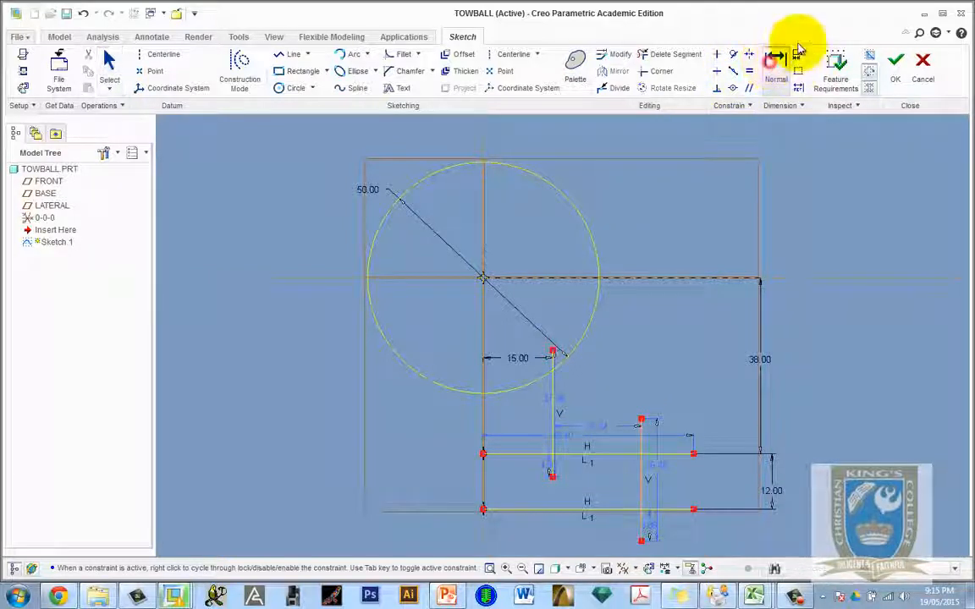
pyautogui.click(641, 441)
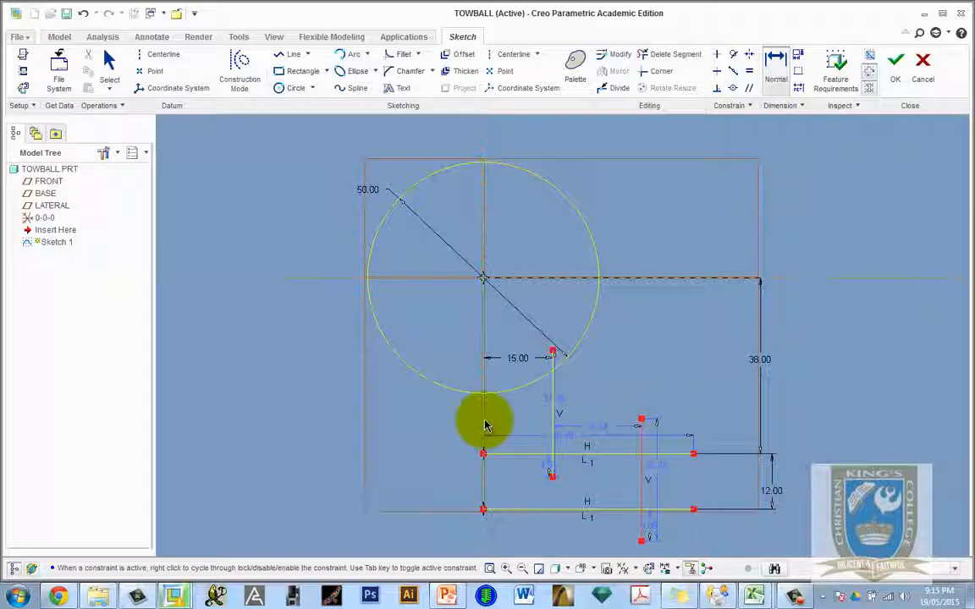
pyautogui.click(484, 425)
pyautogui.middleClick(560, 540)
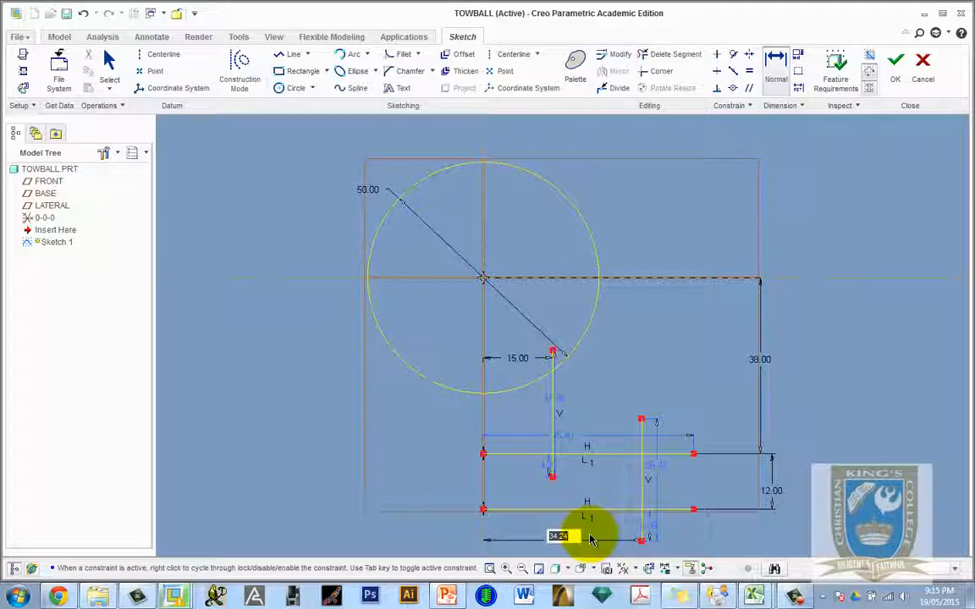
pyautogui.press('Return')
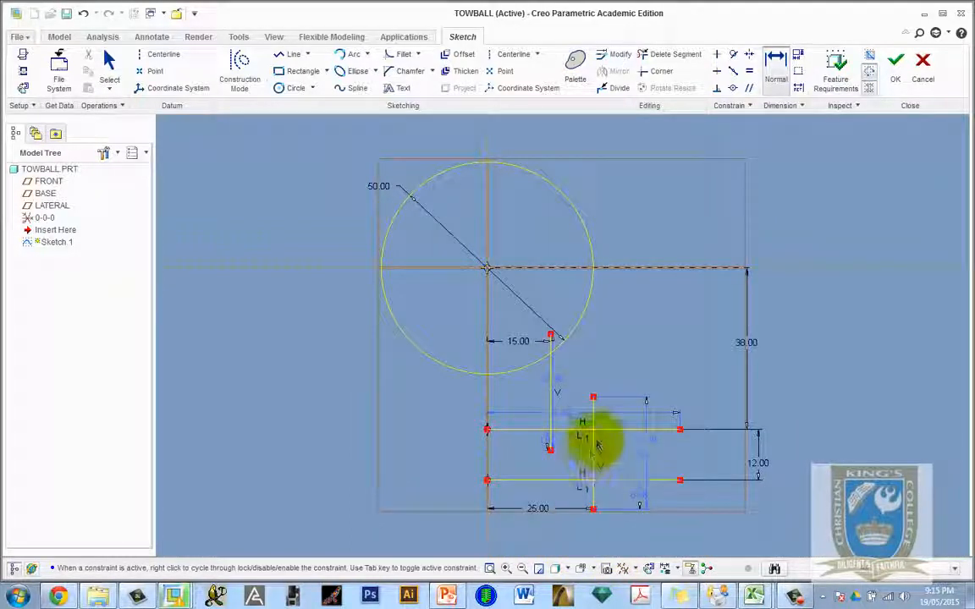
# - Trim the overhanging line ends, the interior segments and the circle's half beyond the axis with Delete Segment, leaving the half profile
pyautogui.click(665, 54)
pyautogui.moveTo(674, 386)
pyautogui.mouseDown()
pyautogui.moveTo(663, 496)
pyautogui.moveTo(572, 506)
pyautogui.mouseUp()
pyautogui.moveTo(588, 412)
pyautogui.mouseDown()
pyautogui.moveTo(592, 396)
pyautogui.moveTo(552, 338)
pyautogui.moveTo(509, 348)
pyautogui.moveTo(524, 321)
pyautogui.moveTo(533, 474)
pyautogui.moveTo(496, 483)
pyautogui.moveTo(572, 414)
pyautogui.moveTo(561, 202)
pyautogui.moveTo(513, 179)
pyautogui.moveTo(347, 302)
pyautogui.mouseUp()
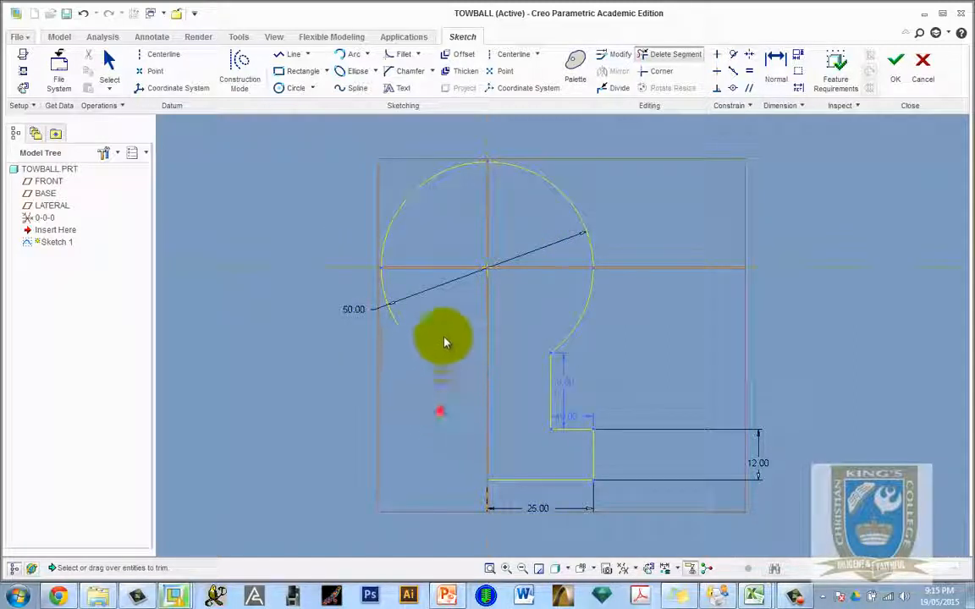
pyautogui.moveTo(448, 202)
pyautogui.mouseDown()
pyautogui.moveTo(438, 152)
pyautogui.moveTo(576, 217)
pyautogui.moveTo(558, 344)
pyautogui.moveTo(561, 431)
pyautogui.moveTo(609, 461)
pyautogui.moveTo(514, 488)
pyautogui.moveTo(561, 426)
pyautogui.moveTo(553, 431)
pyautogui.mouseUp()
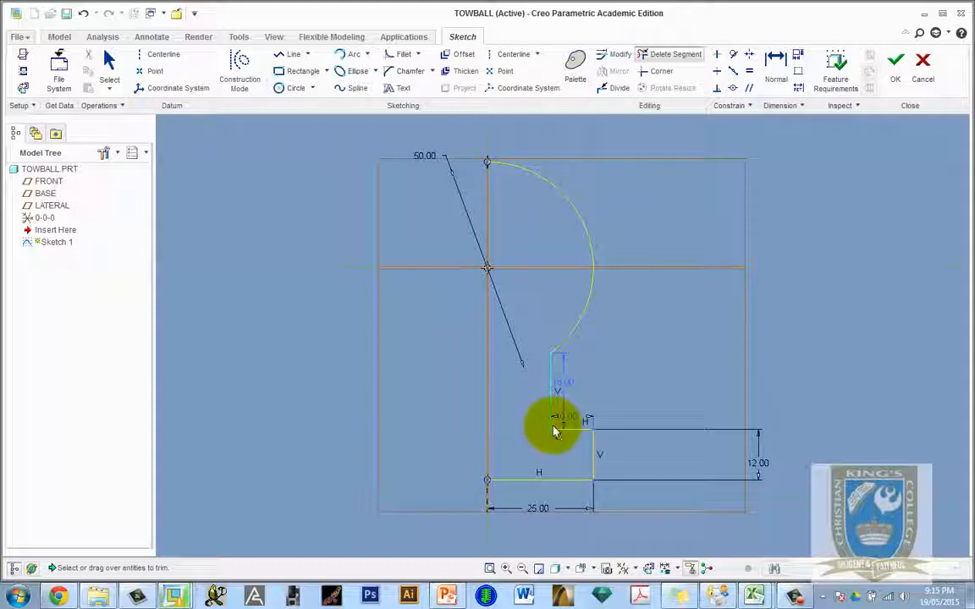
pyautogui.click(562, 352)
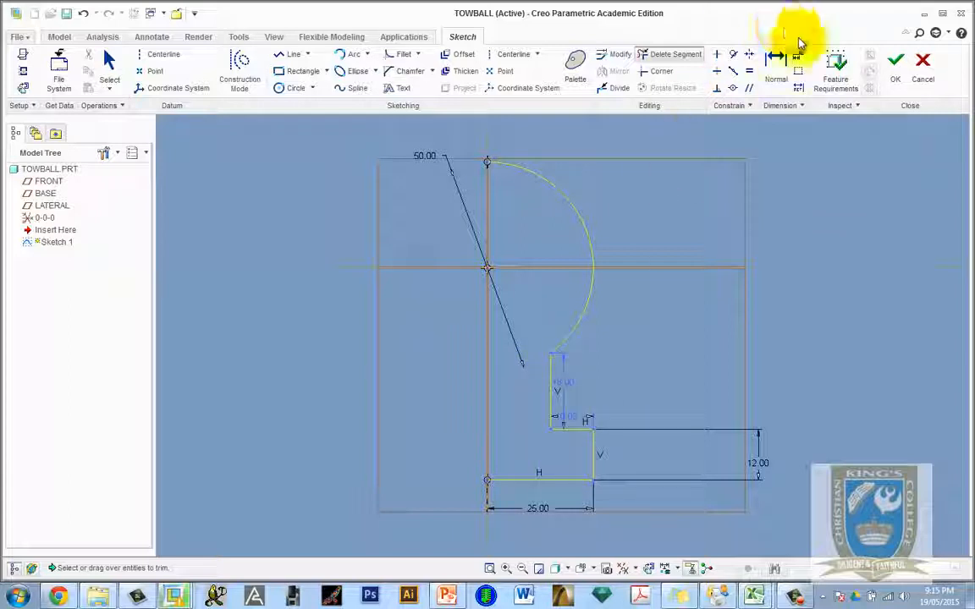
# - Dimension the trimmed neck line at 15 from the vertical axis
pyautogui.click(771, 58)
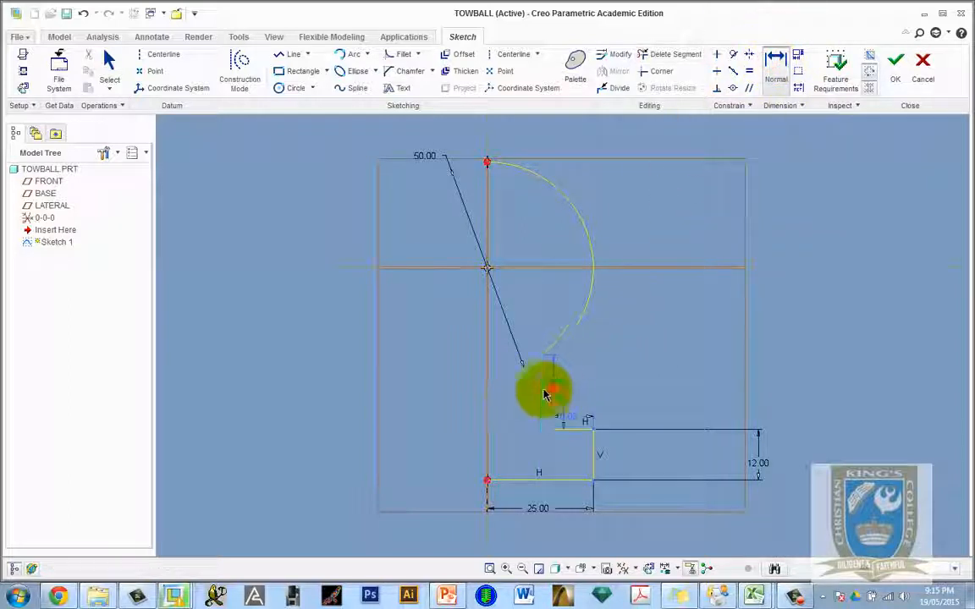
pyautogui.click(552, 389)
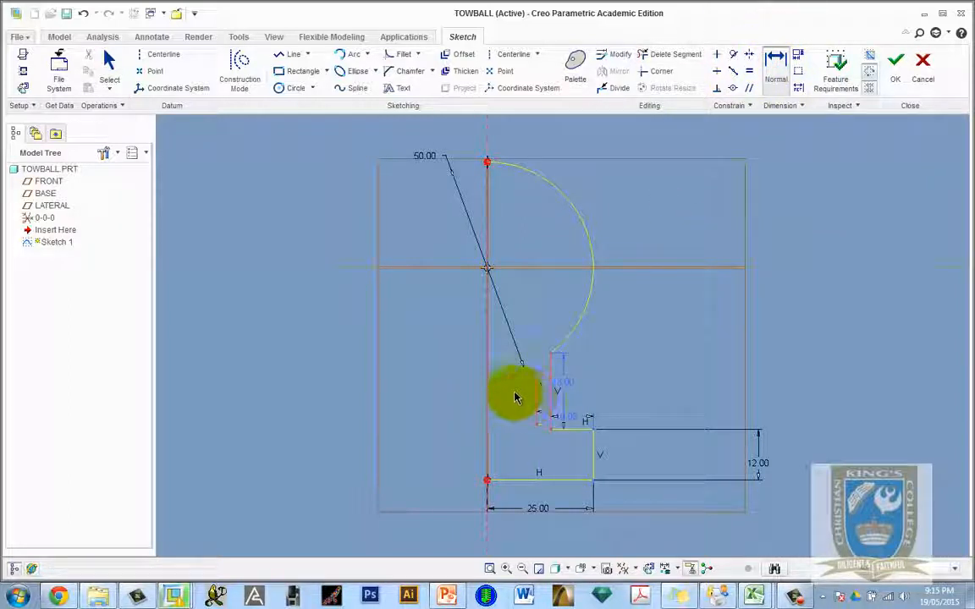
pyautogui.middleClick(514, 390)
pyautogui.middleClick(647, 366)
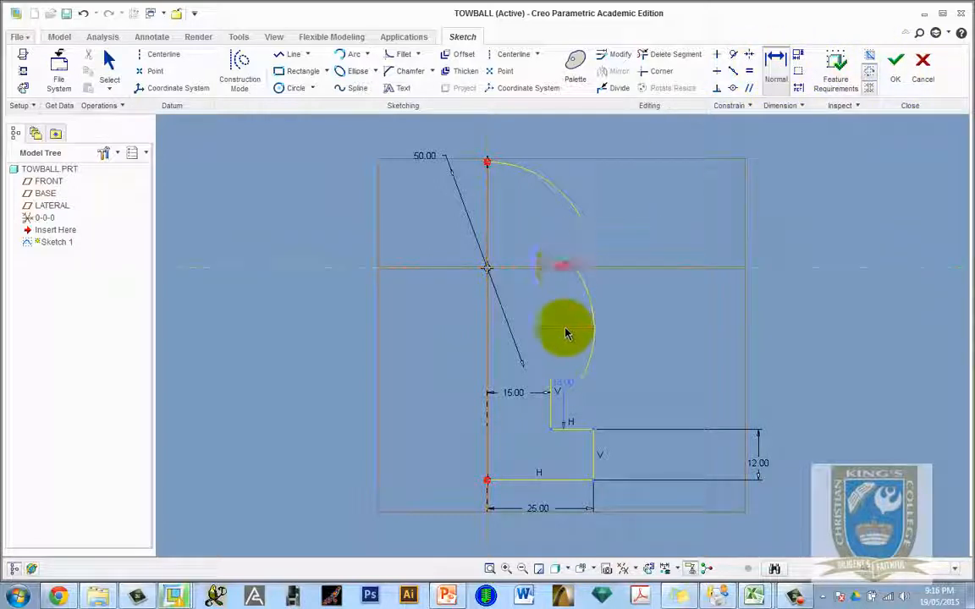
# - Dimension the collar's upper edge at 38 below the horizontal axis
pyautogui.click(586, 430)
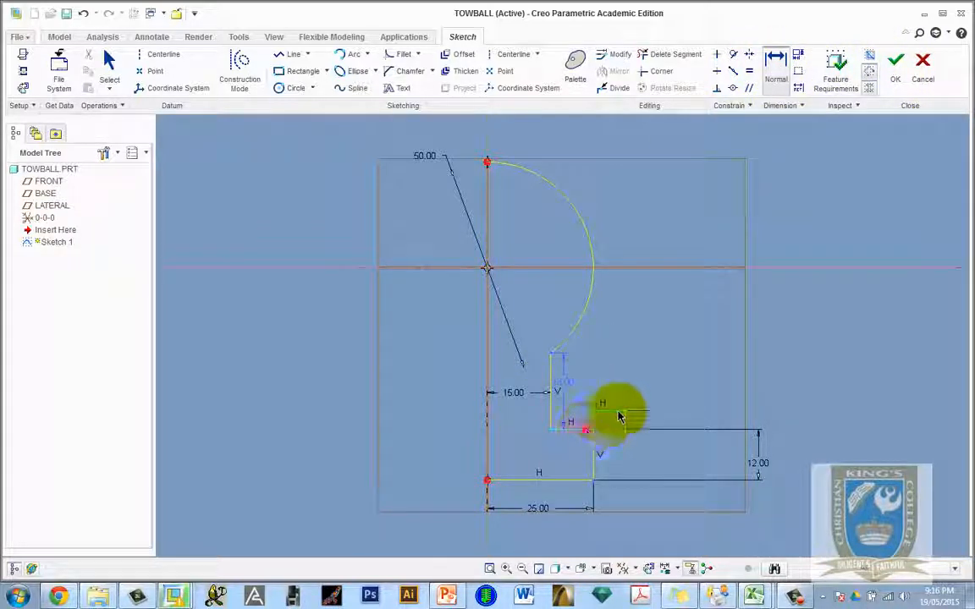
pyautogui.middleClick(729, 341)
pyautogui.press('Return')
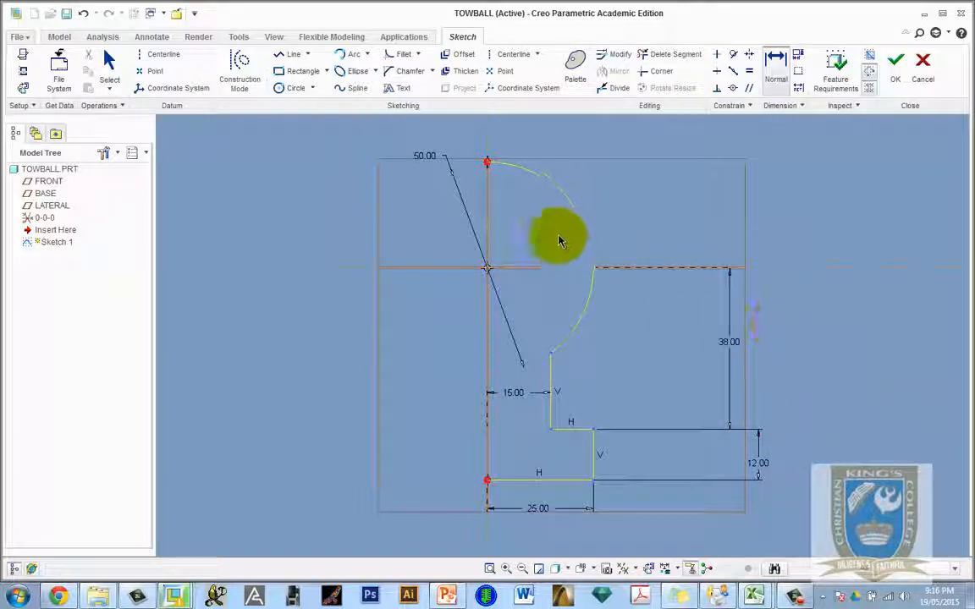
pyautogui.moveTo(559, 241); pyautogui.dragTo(497, 170)
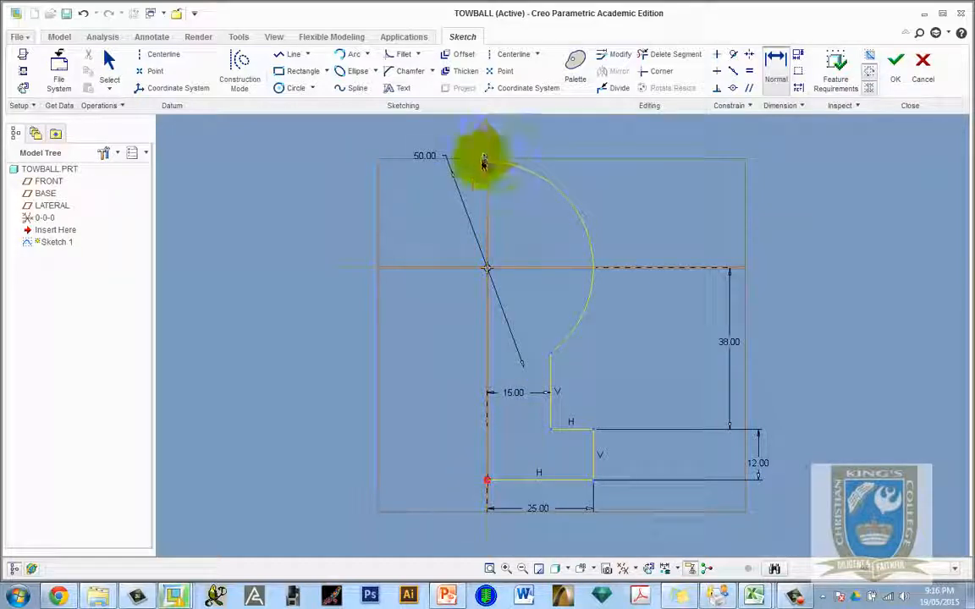
# - Close the profile with a vertical line along the axis from the arc's upper end to the base line's inner end
pyautogui.click(288, 55)
pyautogui.click(489, 162)
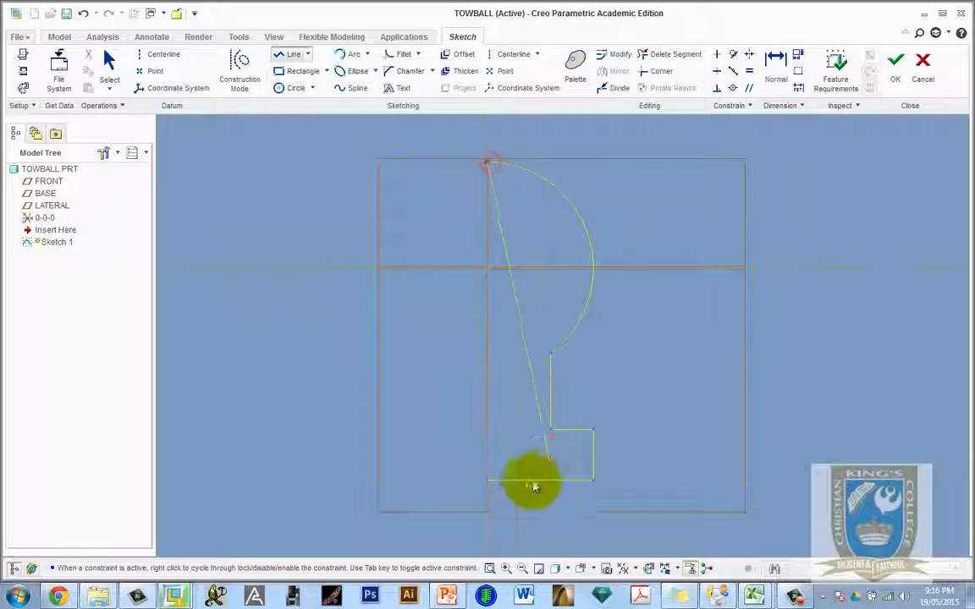
pyautogui.click(488, 479)
pyautogui.middleClick(454, 477)
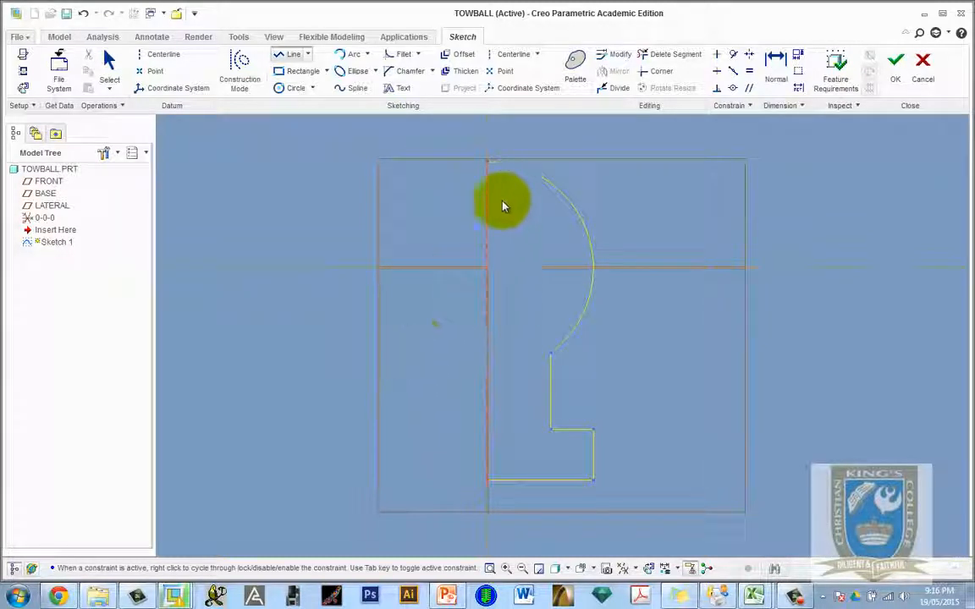
pyautogui.click(107, 58)
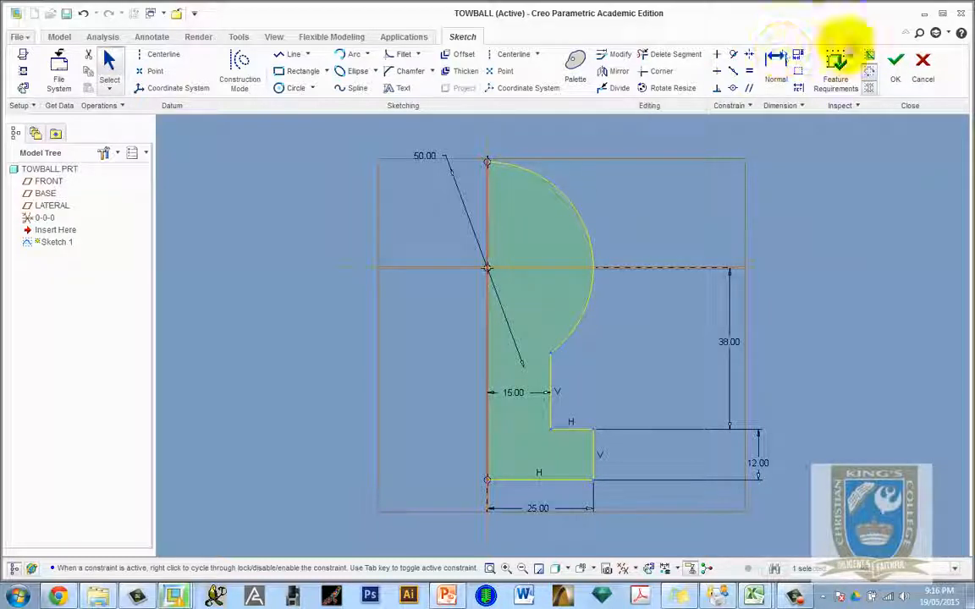
pyautogui.click(870, 57)
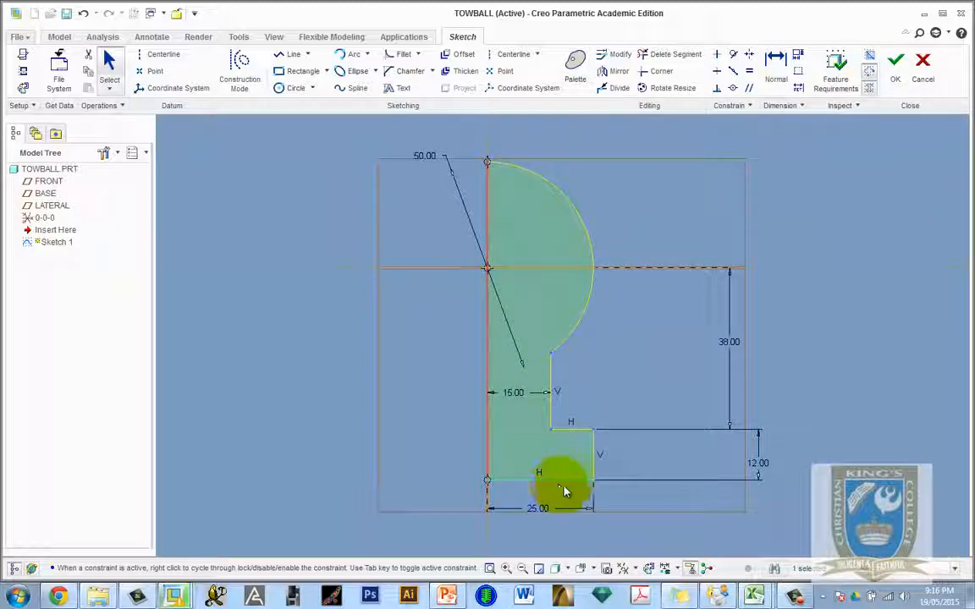
pyautogui.scroll(-3, 455, 376)
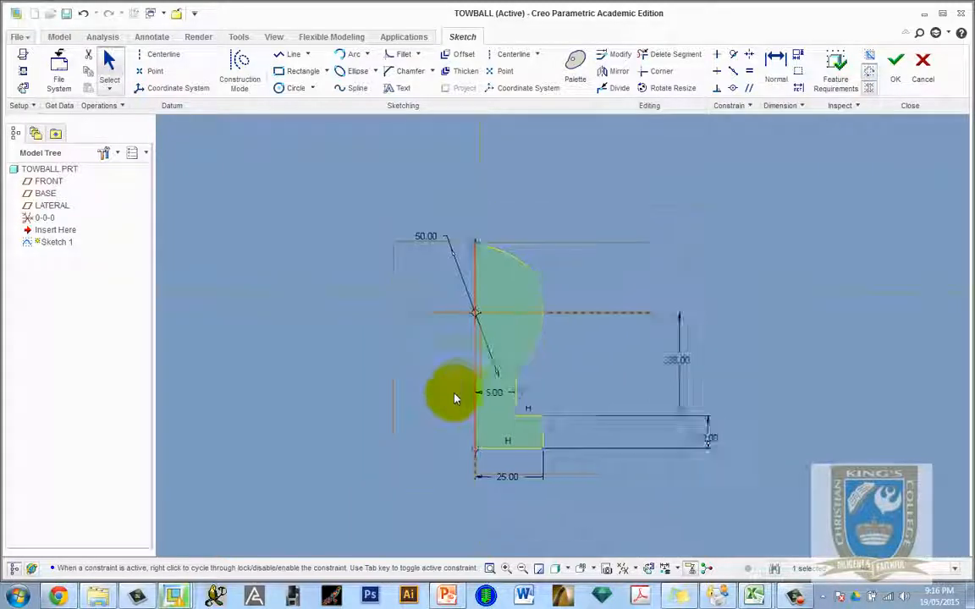
pyautogui.click(398, 188)
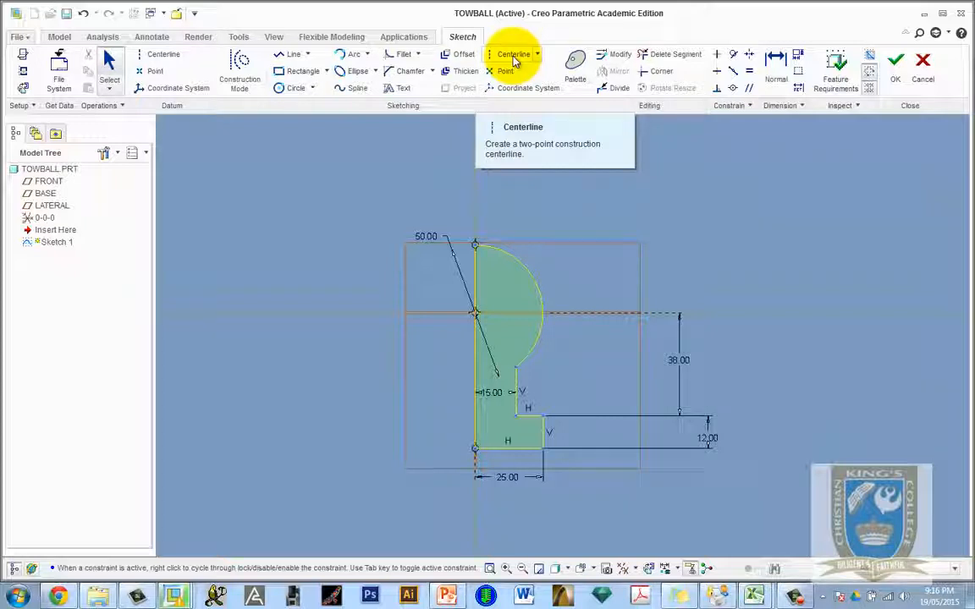
# - Place a datum centerline along the profile's vertical axis and finish the sketch
pyautogui.click(166, 55)
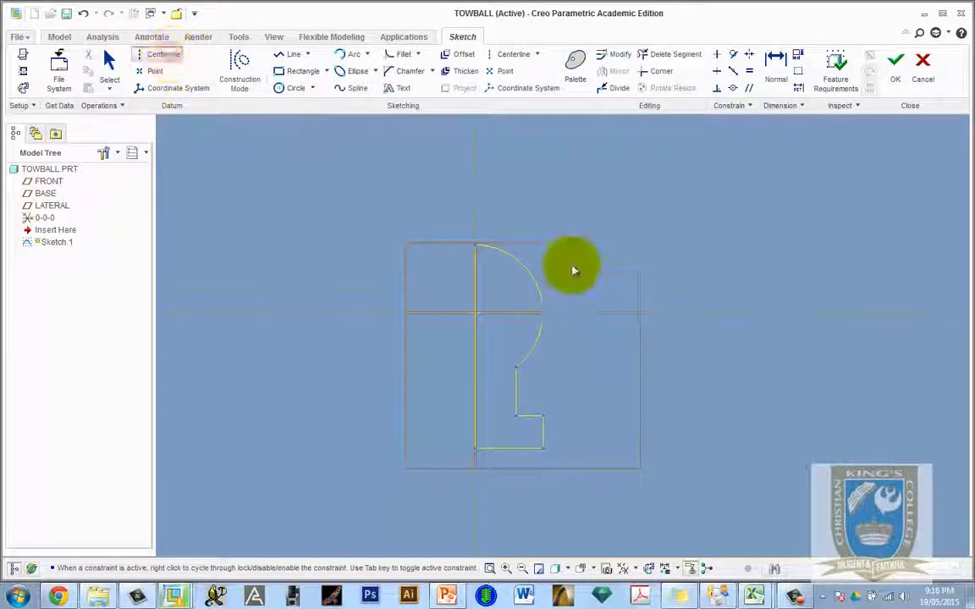
pyautogui.click(475, 155)
pyautogui.click(497, 493)
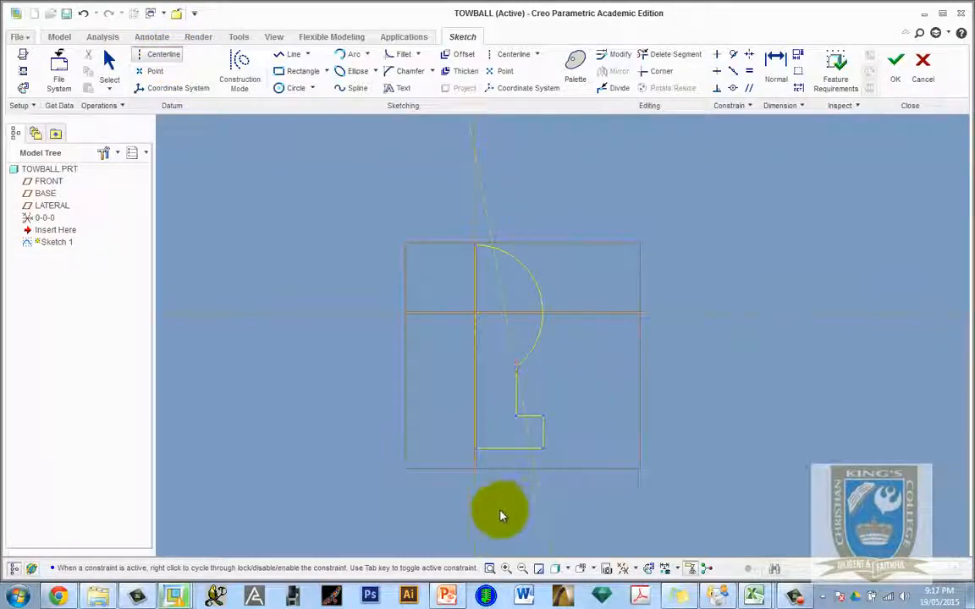
pyautogui.click(471, 176)
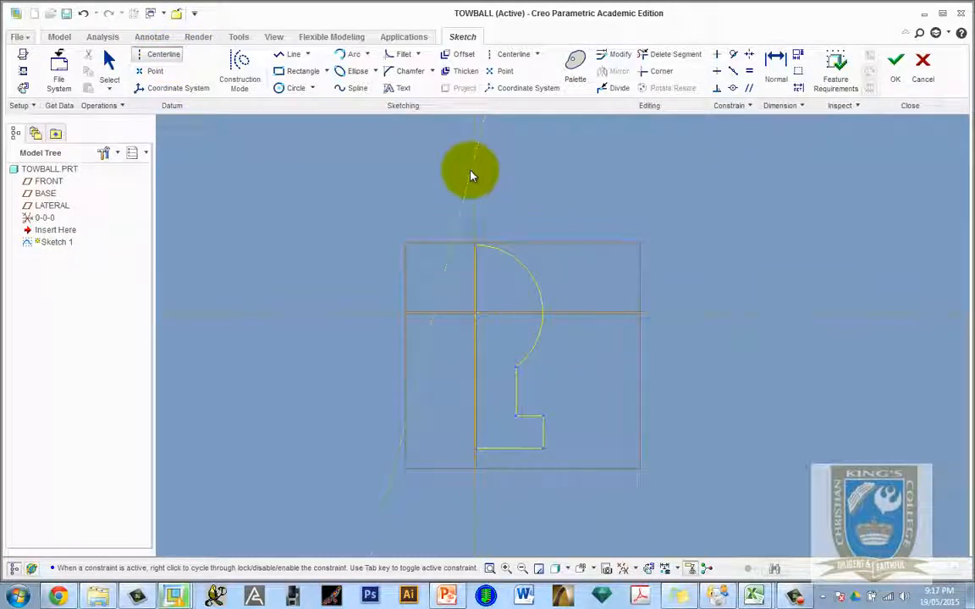
pyautogui.click(483, 522)
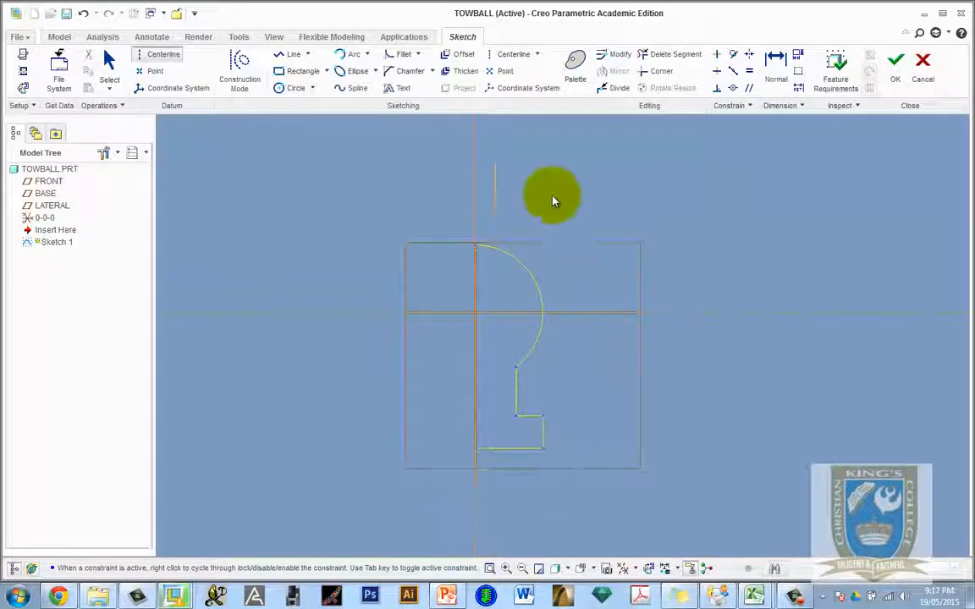
pyautogui.click(895, 63)
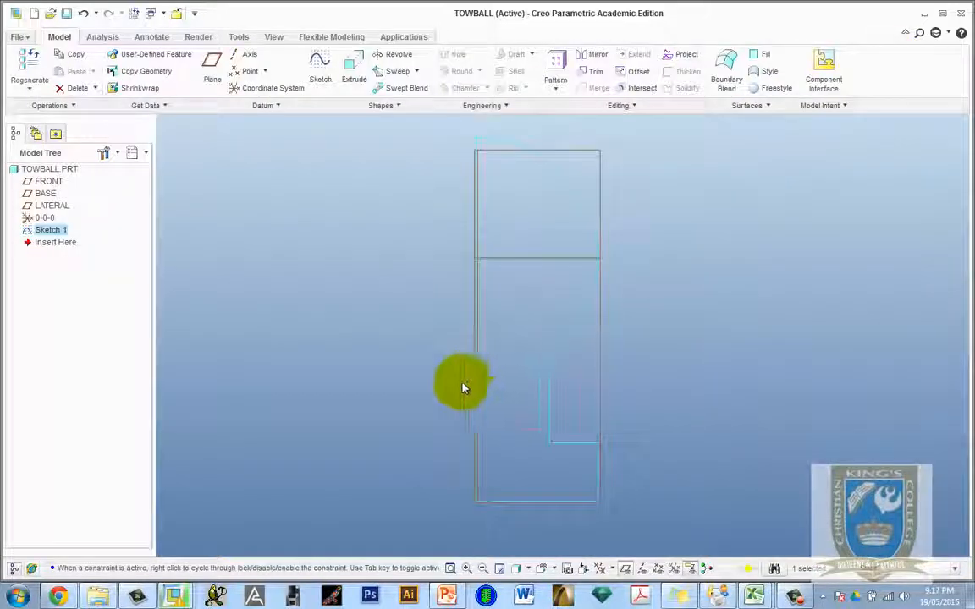
# - Start a Revolve of the half profile about its internal centerline and inspect the preview
pyautogui.click(399, 57)
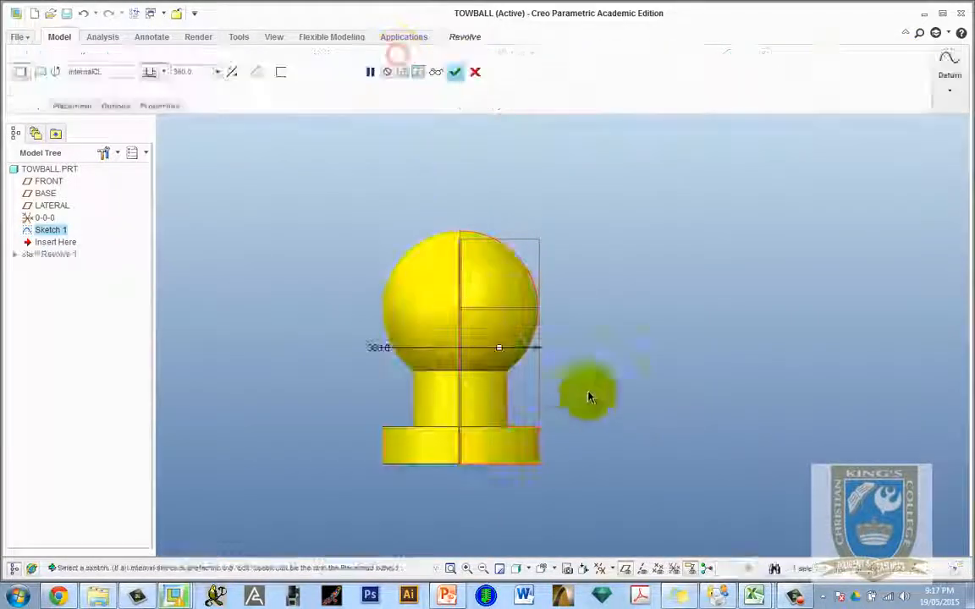
pyautogui.scroll(-5, 611, 376)
pyautogui.moveTo(607, 385); pyautogui.dragTo(598, 371, button='middle')
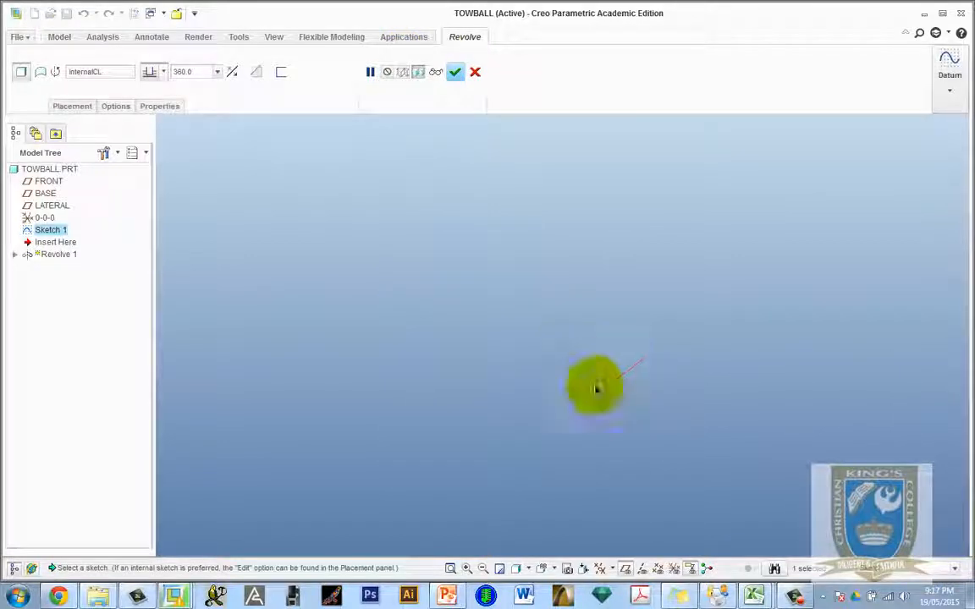
pyautogui.click(451, 568)
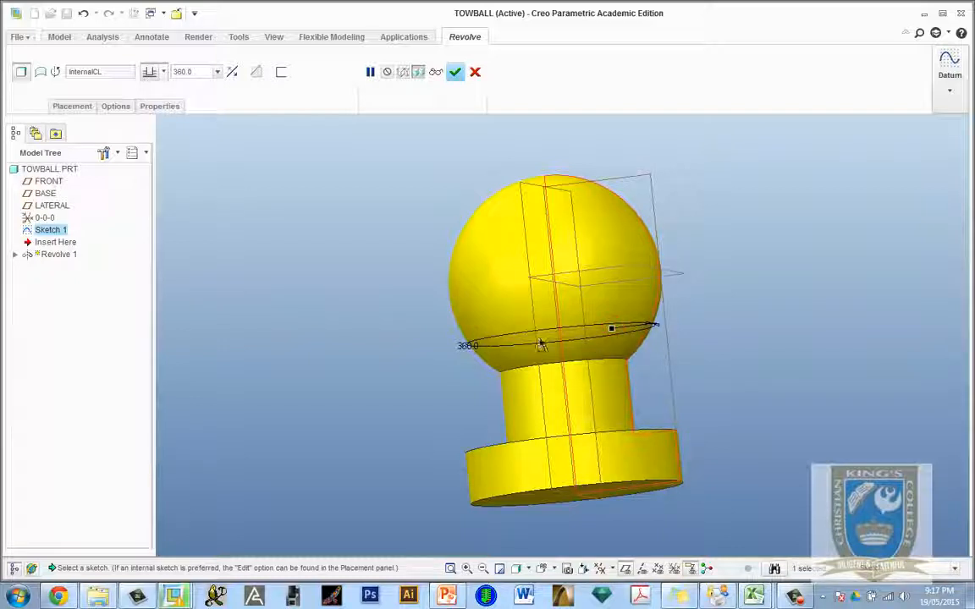
# - Try a revolve angle of 180 degrees and inspect the half-revolved preview
pyautogui.click(218, 74)
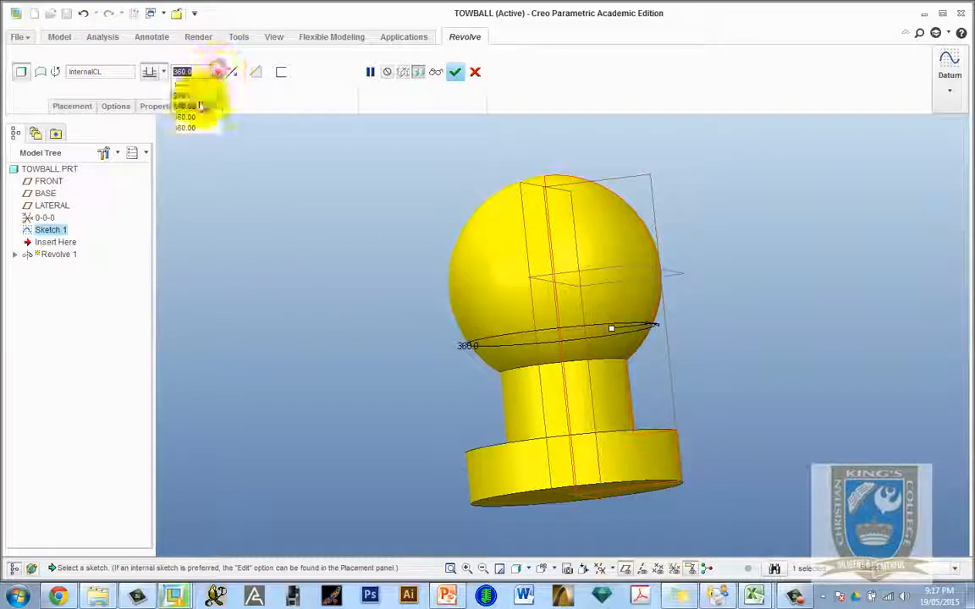
pyautogui.click(206, 100)
pyautogui.moveTo(634, 343); pyautogui.dragTo(702, 379, button='middle')
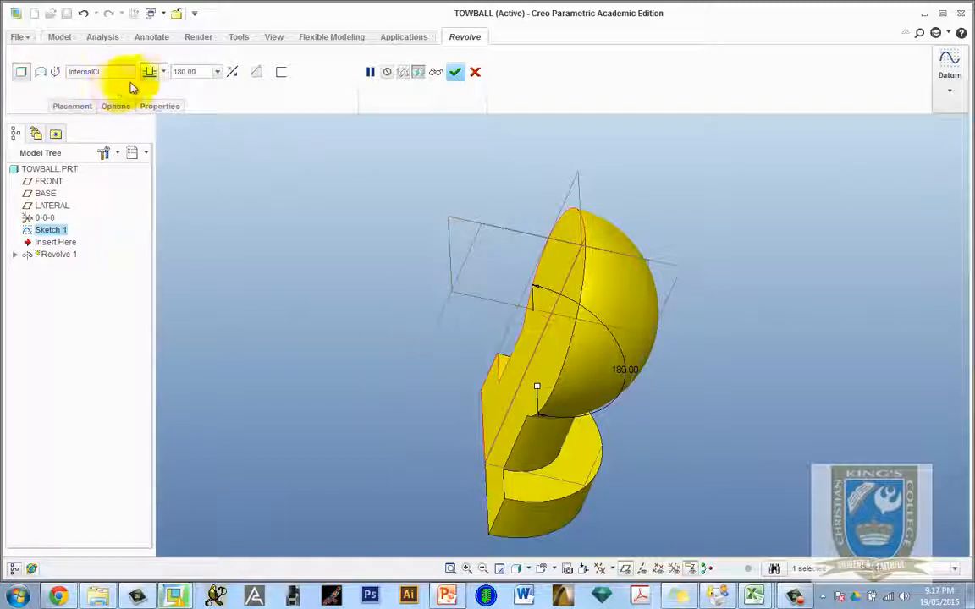
# - Set the revolve angle to 360 degrees and complete the tow ball's revolved solid
pyautogui.click(217, 72)
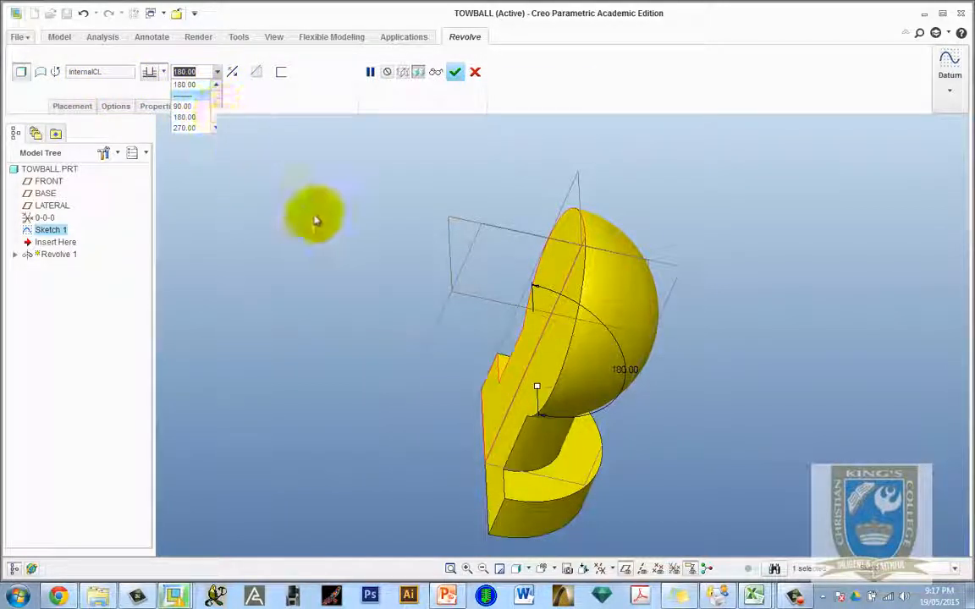
pyautogui.click(203, 85)
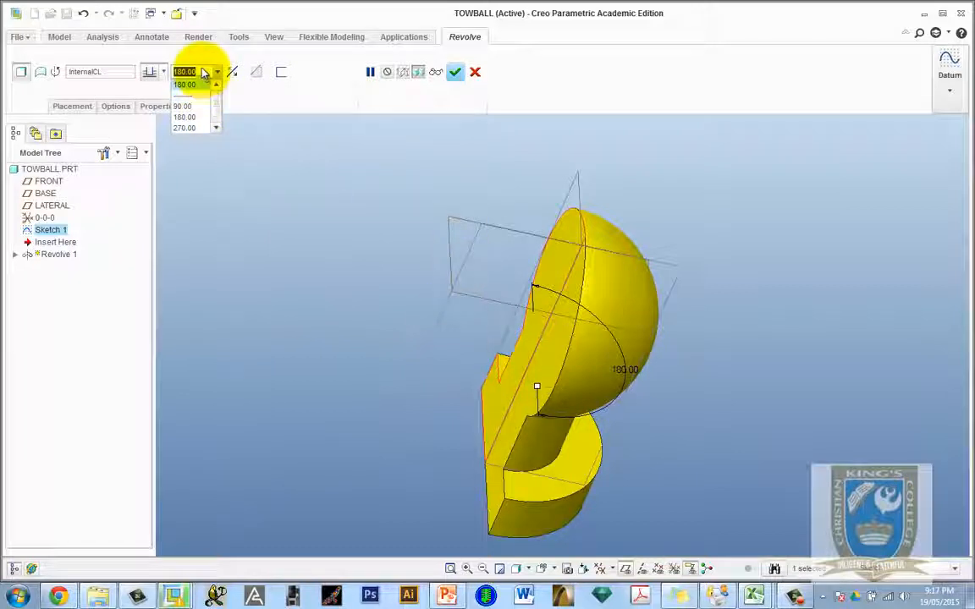
pyautogui.write('360')
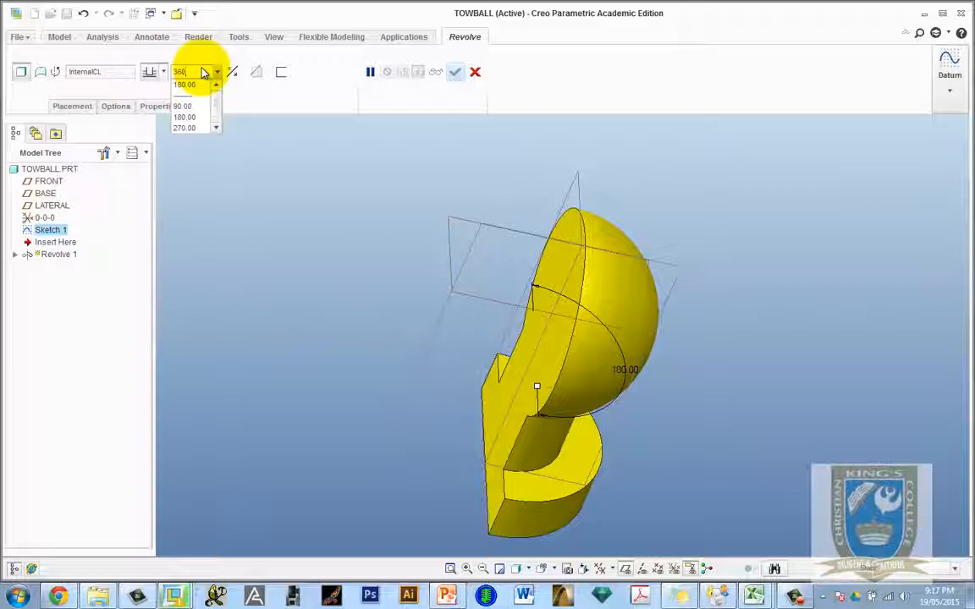
pyautogui.press('Return')
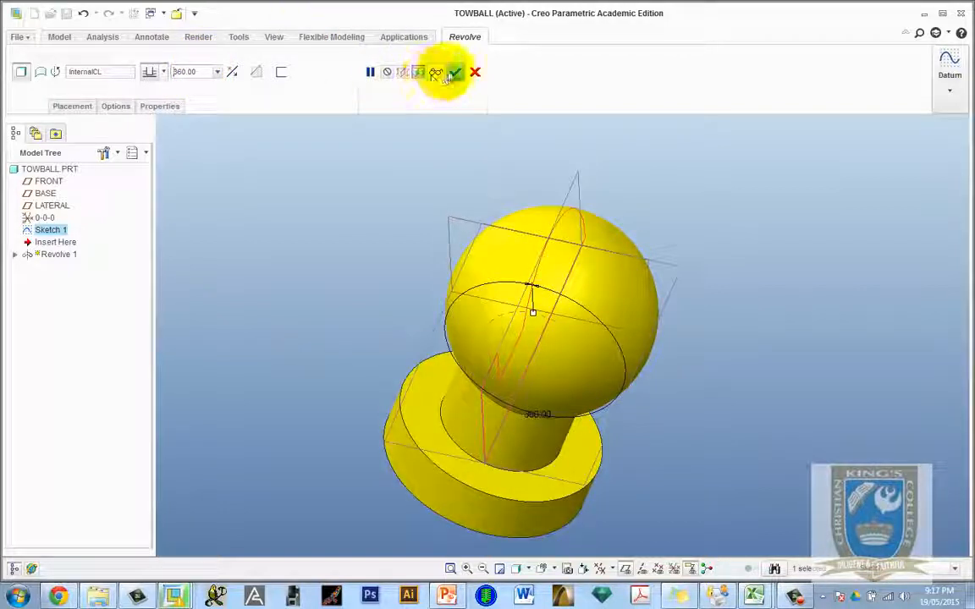
pyautogui.click(454, 72)
pyautogui.moveTo(708, 344); pyautogui.dragTo(565, 410, button='middle')
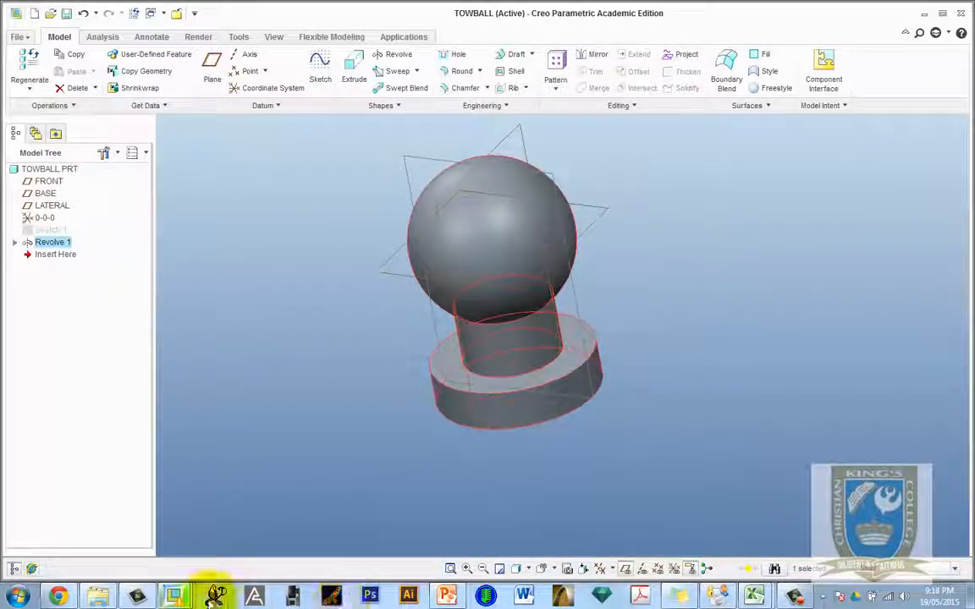
# - Switch to the PowerPoint slide of the Tow Bar Assembly and enlarge the drawing to read the ball's shank dimensions
pyautogui.click(447, 596)
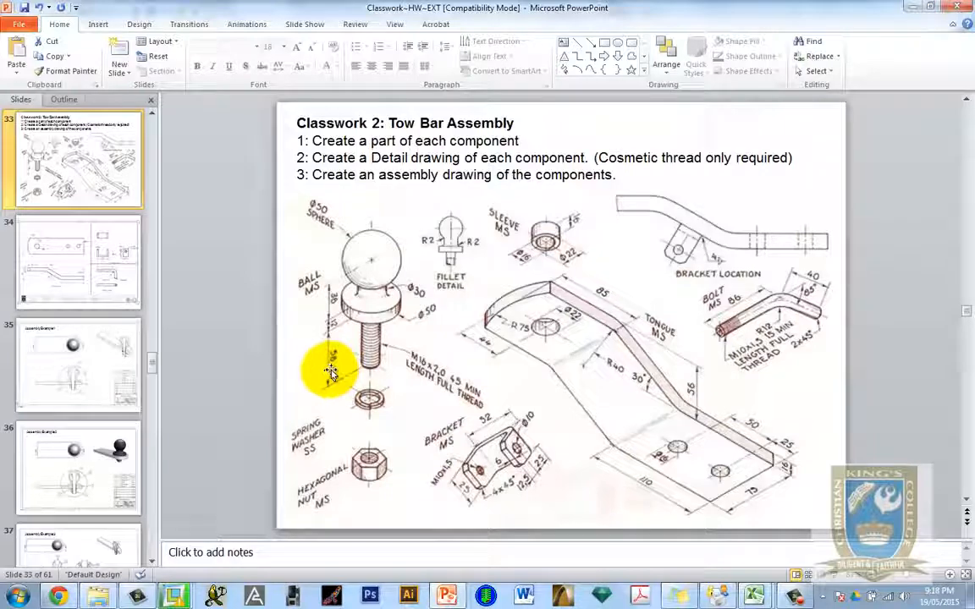
pyautogui.keyDown('ctrl'); pyautogui.scroll(1, 328, 369); pyautogui.keyUp('ctrl')
pyautogui.keyDown('ctrl'); pyautogui.scroll(3, 202, 391); pyautogui.keyUp('ctrl')
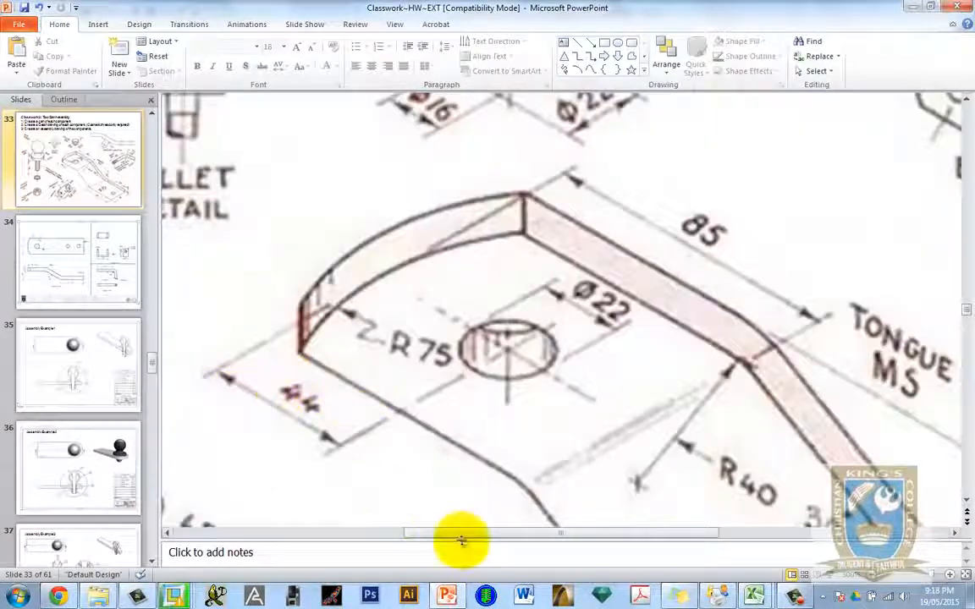
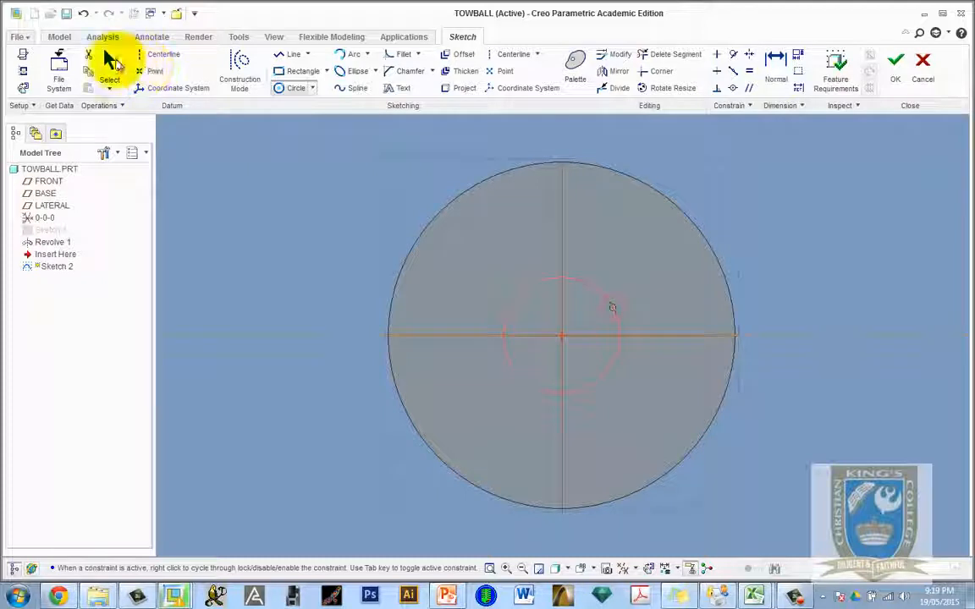
# - Set the diameter of the circle on the collar's underside to 16 and finish the sketch
pyautogui.click(105, 59)
pyautogui.click(486, 284)
pyautogui.doubleClick(487, 279)
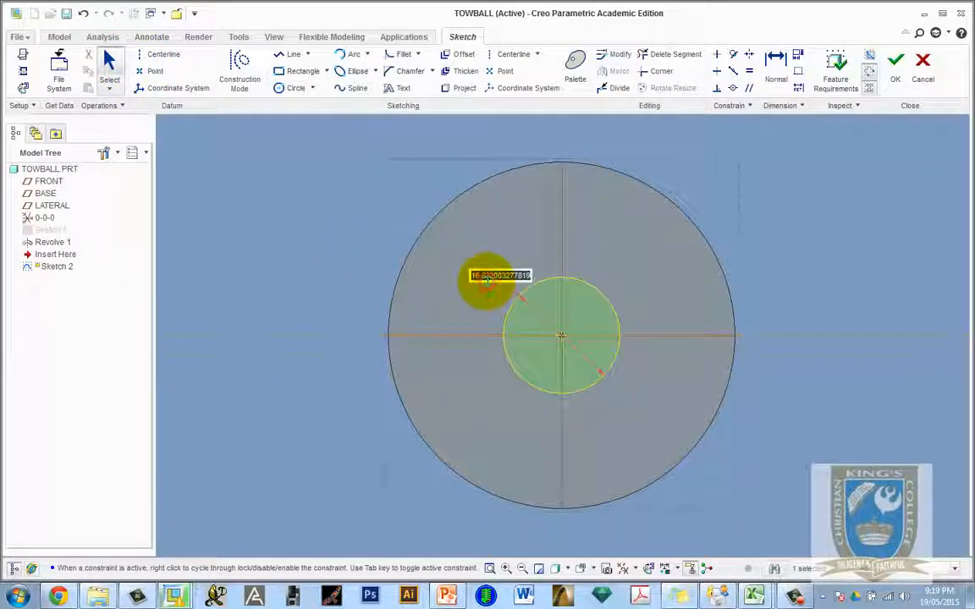
pyautogui.press('Return')
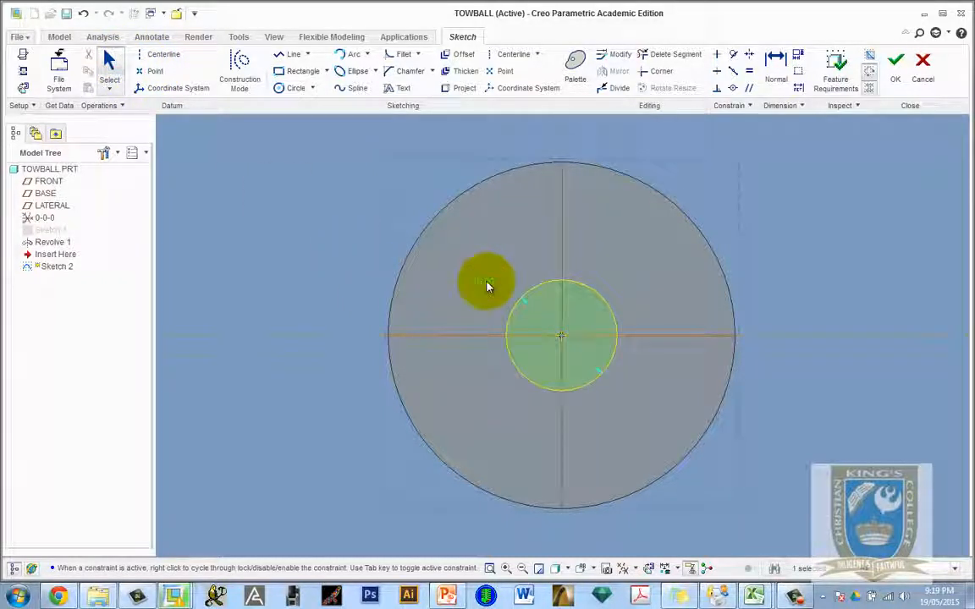
pyautogui.click(895, 66)
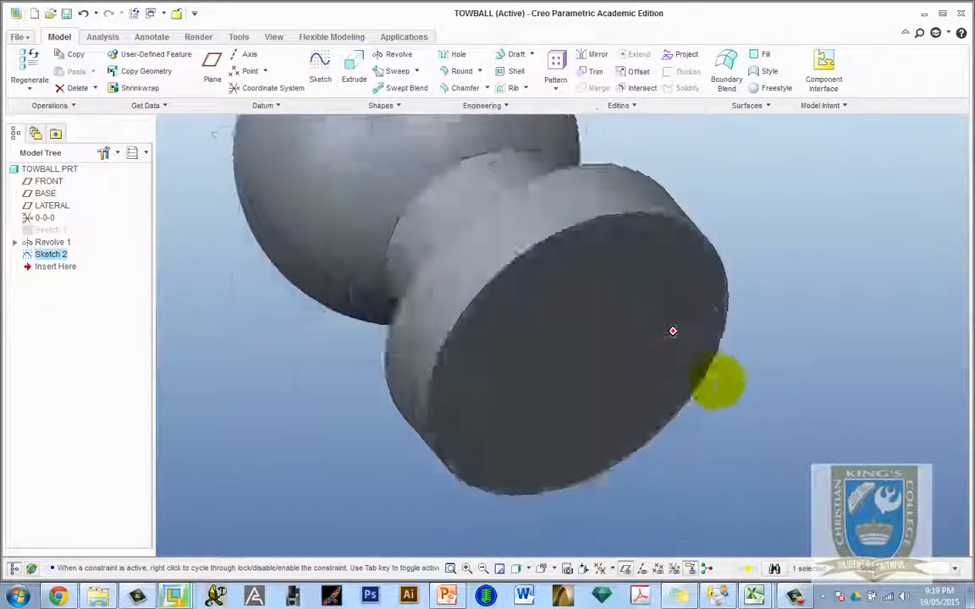
# - Extrude the circle 58 away from the collar's underside to form the shank
pyautogui.click(355, 59)
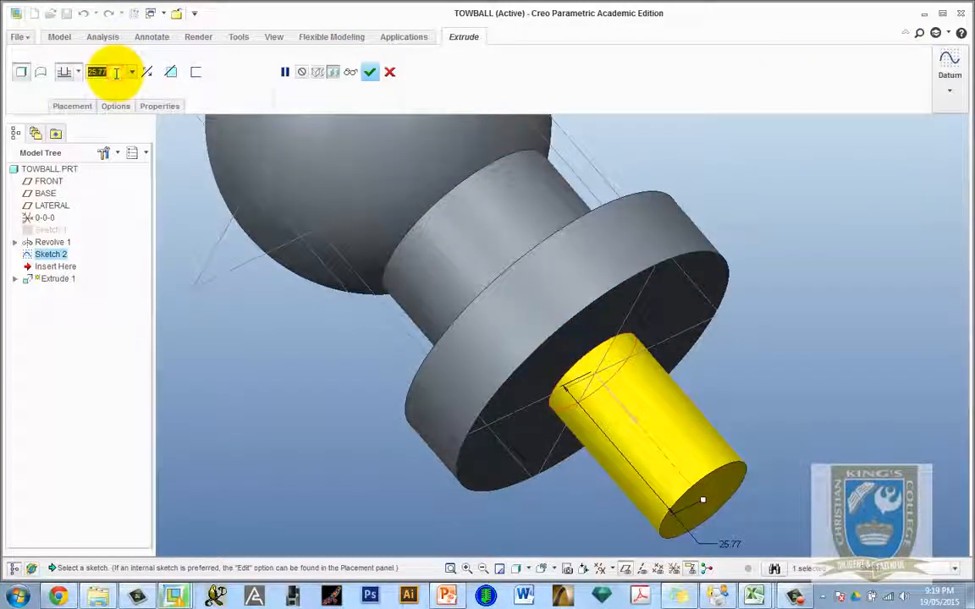
pyautogui.write('58')
pyautogui.press('Return')
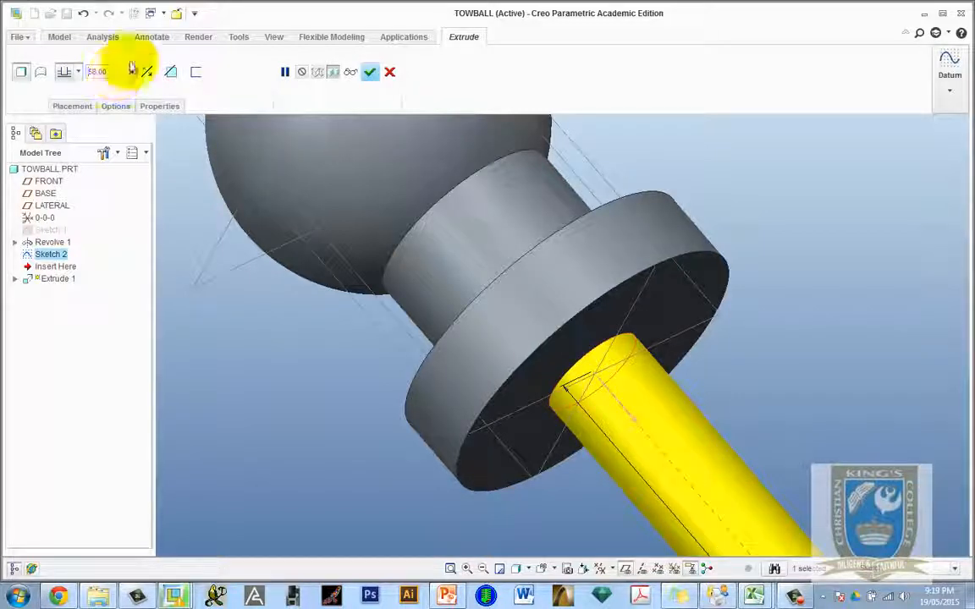
pyautogui.click(369, 72)
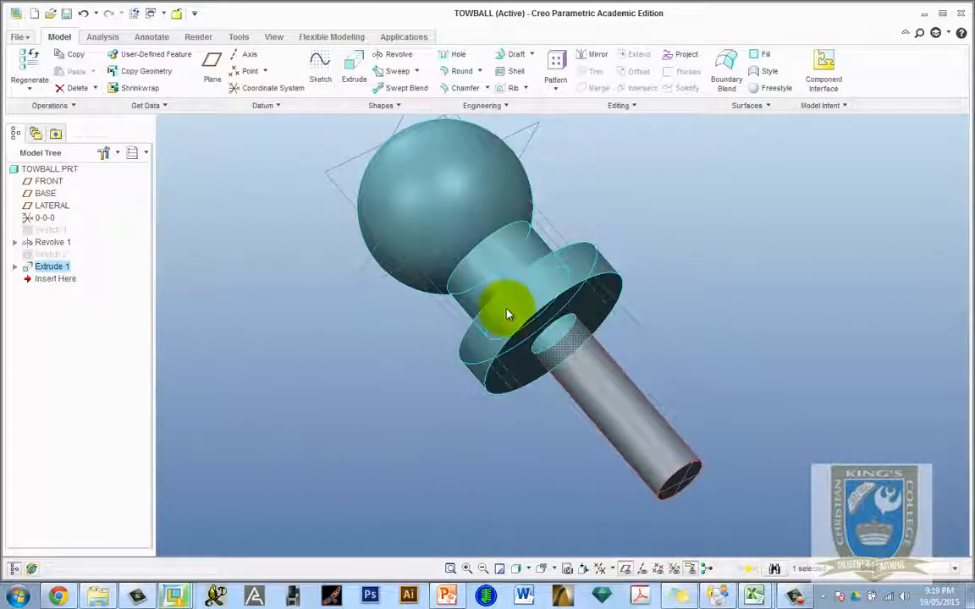
pyautogui.scroll(2, 508, 314)
pyautogui.scroll(-1, 591, 401)
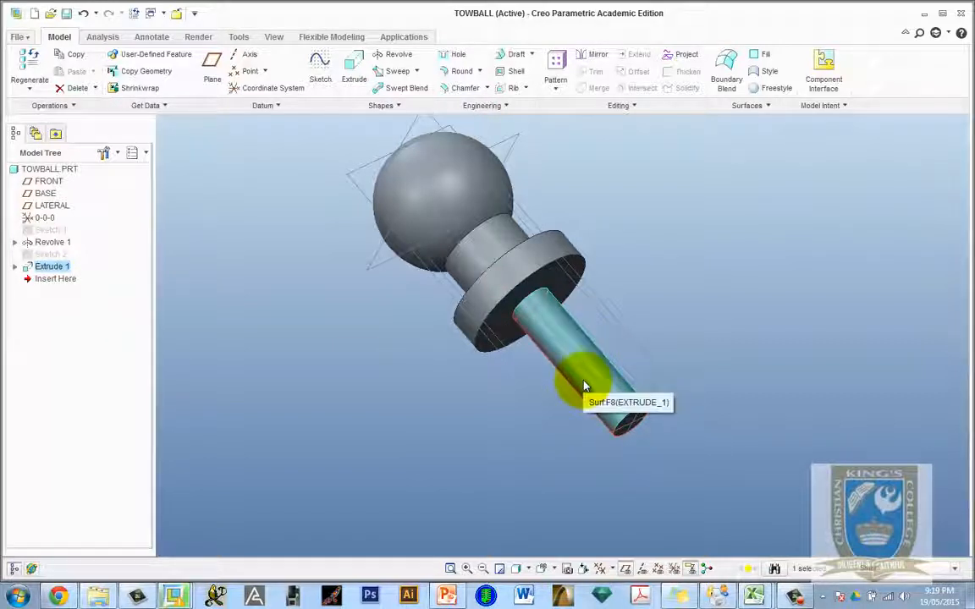
# - Start a Cosmetic Thread on the shank's cylindrical surface
pyautogui.click(508, 107)
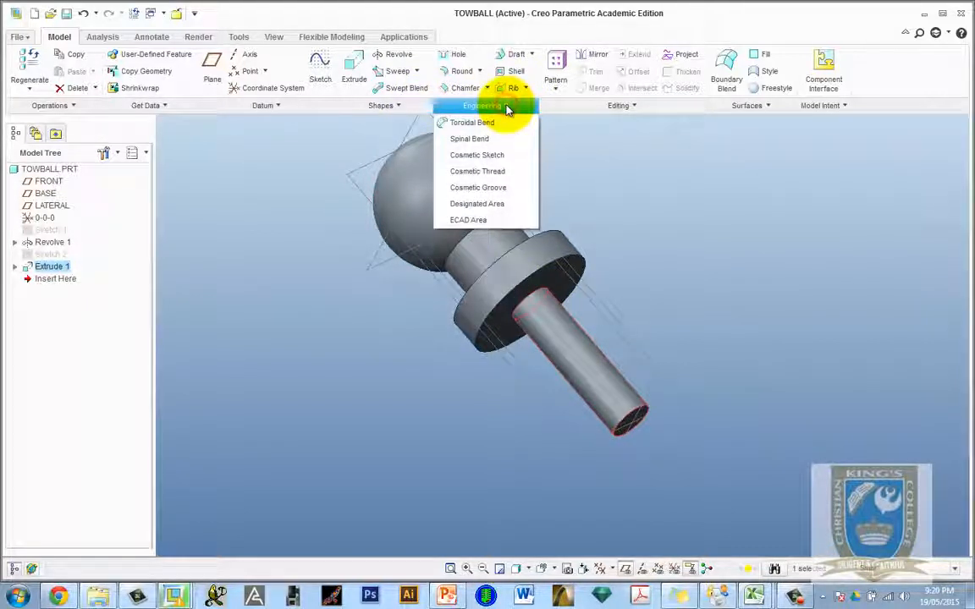
pyautogui.click(495, 173)
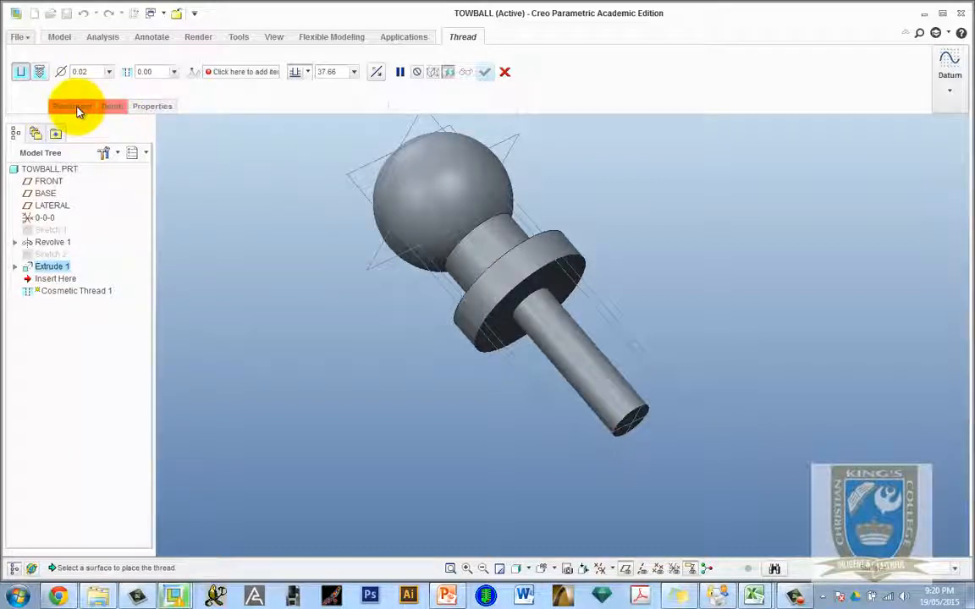
pyautogui.click(606, 381)
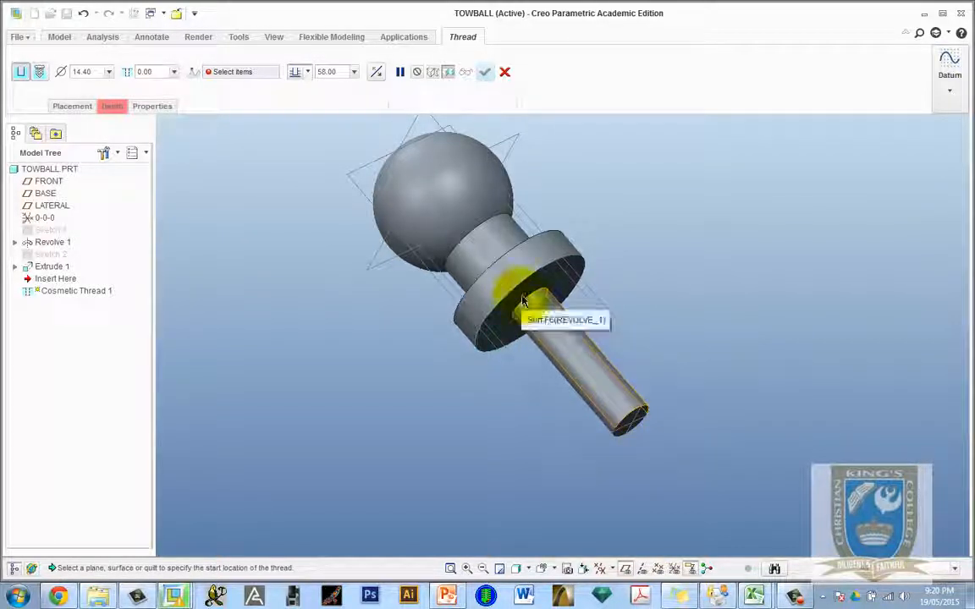
# - Check the thread note on the PowerPoint slide and give the cosmetic thread a blind depth of 45 starting from the shank's end face
pyautogui.click(447, 597)
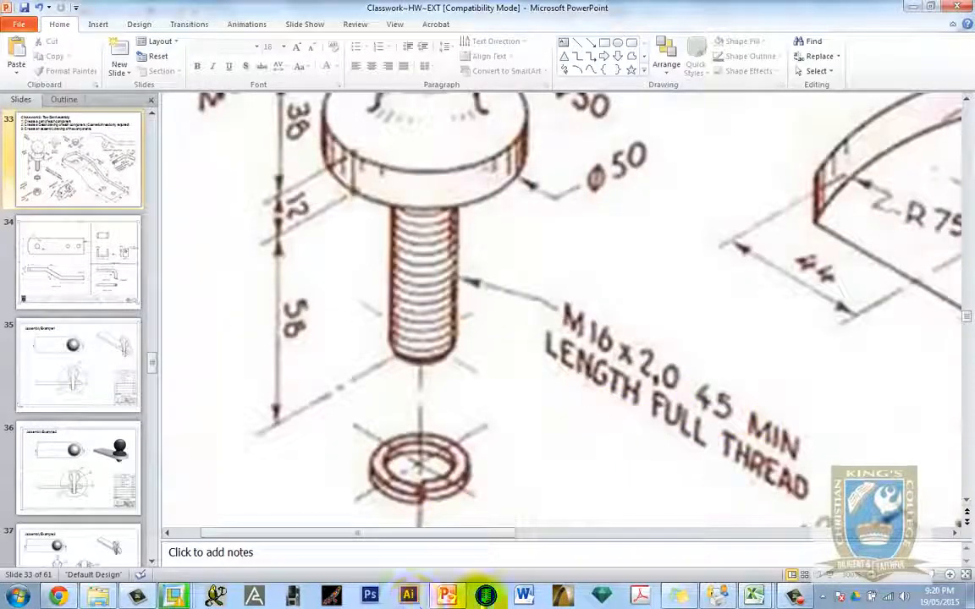
pyautogui.click(443, 598)
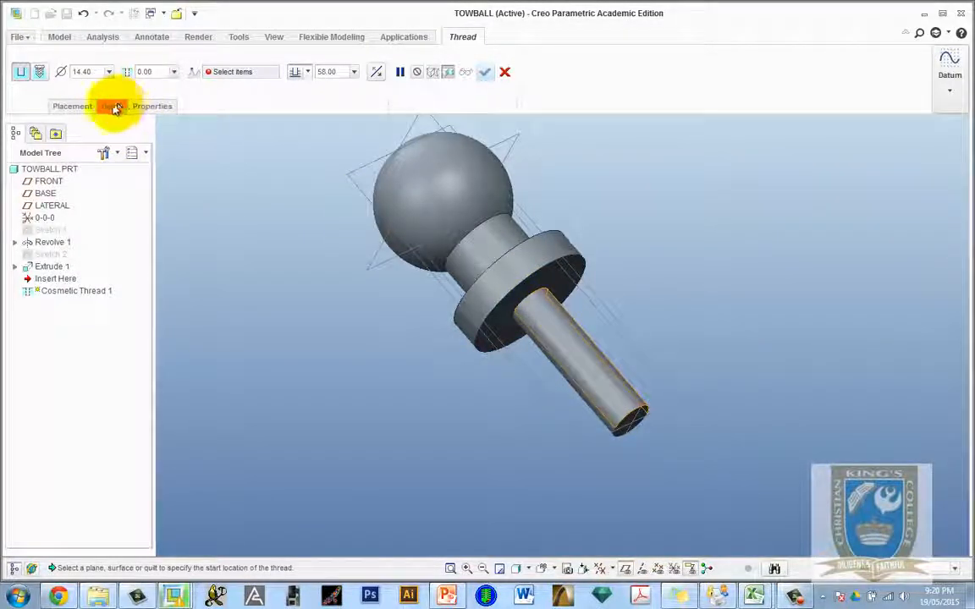
pyautogui.click(113, 107)
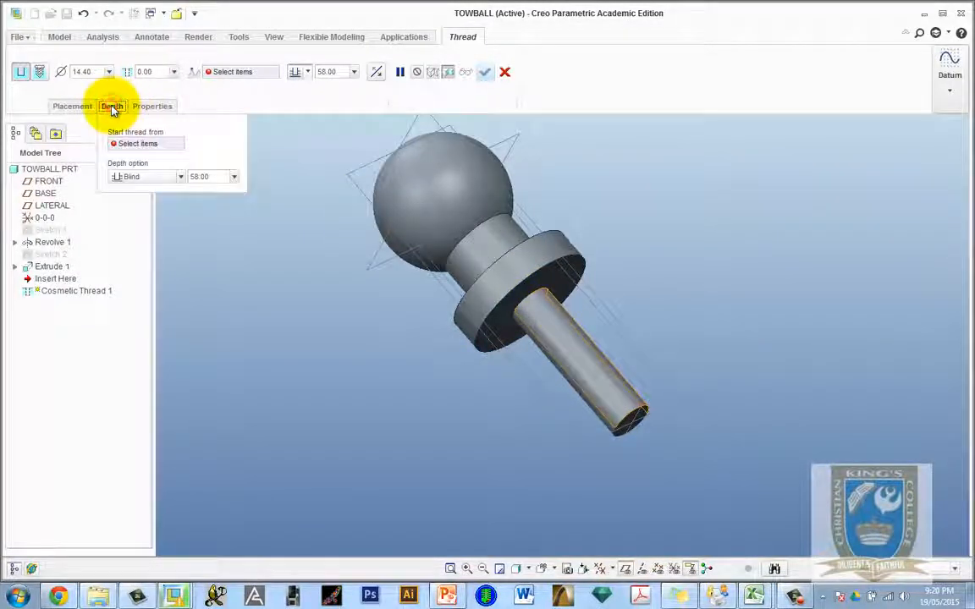
pyautogui.click(180, 179)
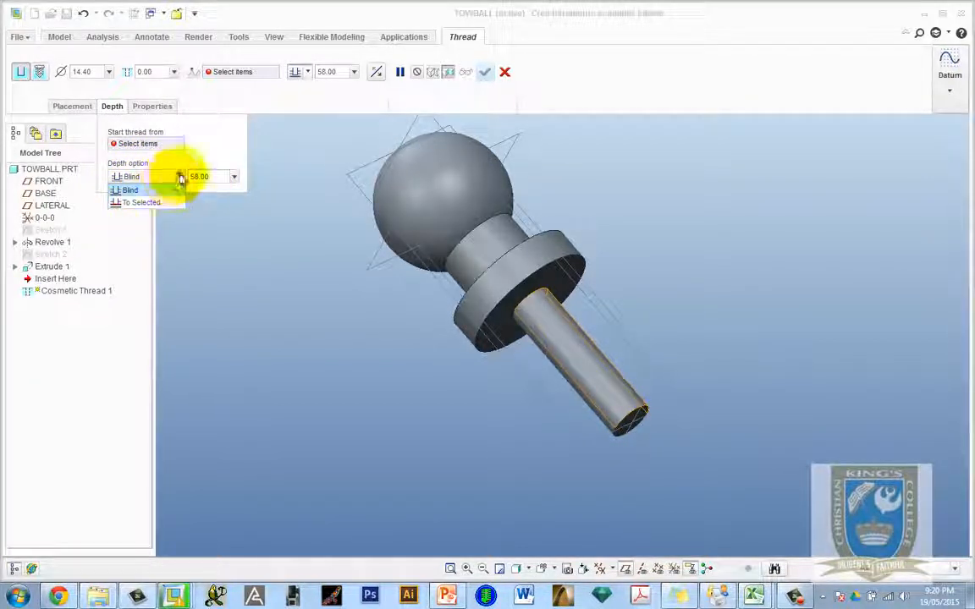
pyautogui.click(180, 179)
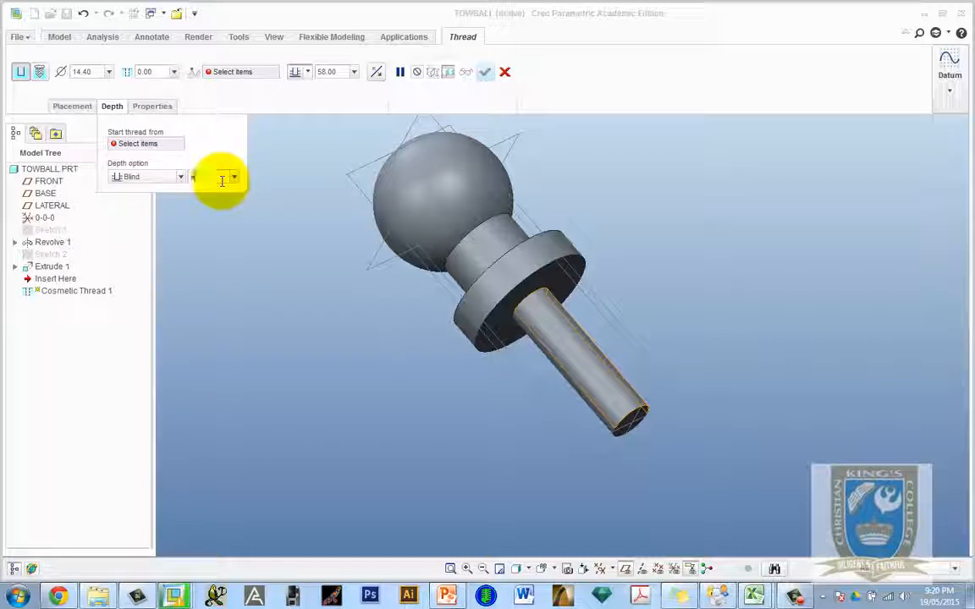
pyautogui.press('Return')
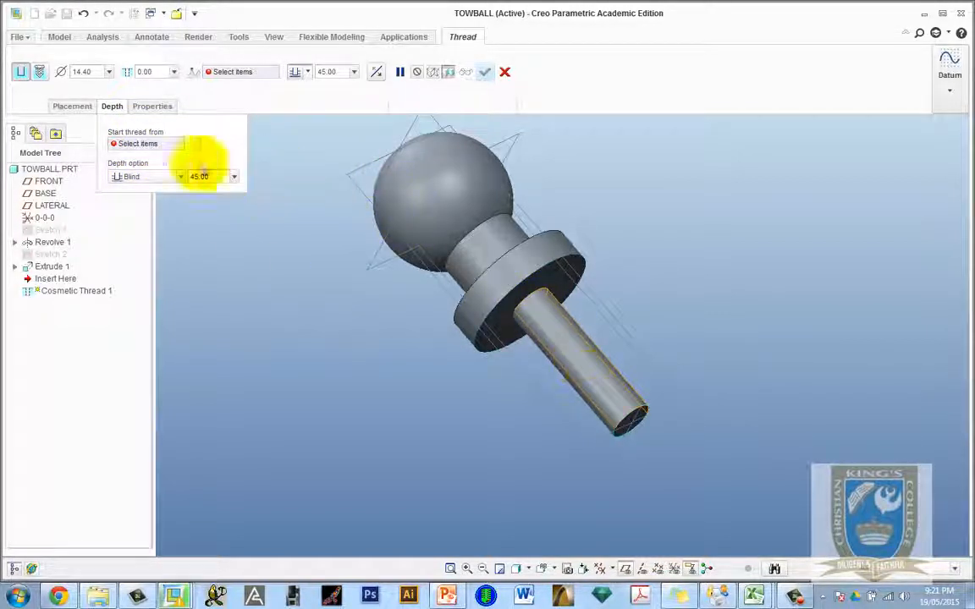
pyautogui.click(147, 145)
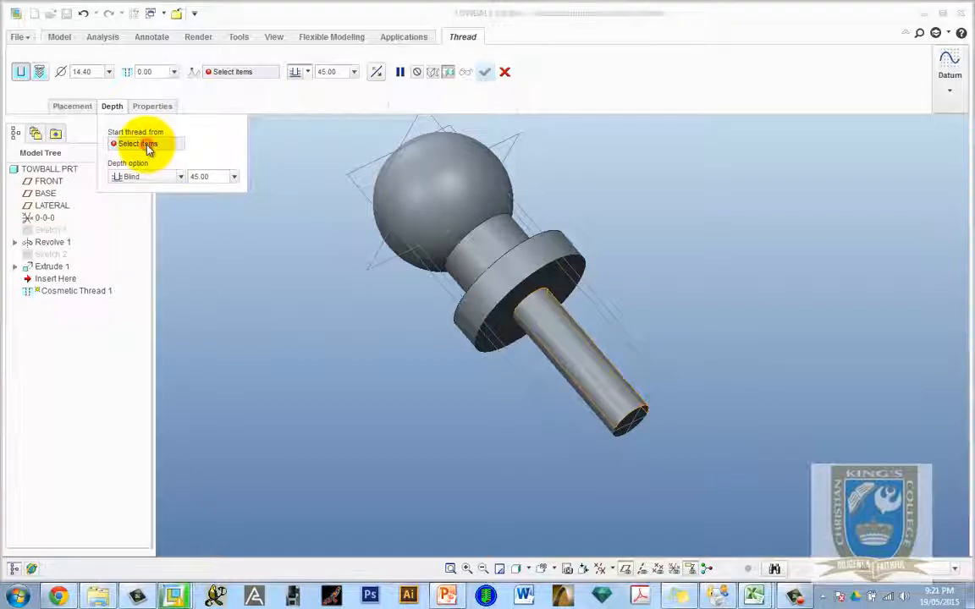
pyautogui.click(636, 423)
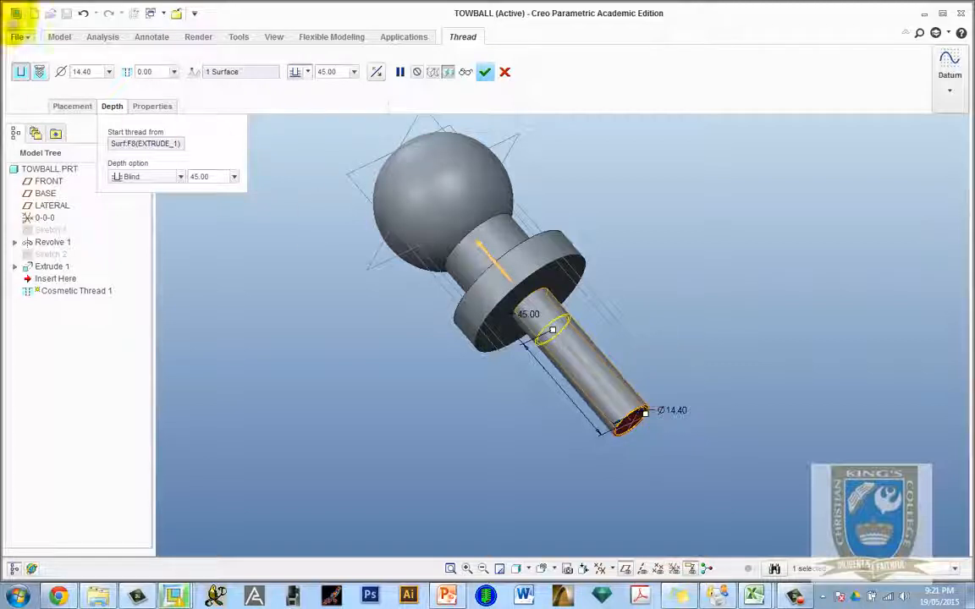
# - Make the cosmetic thread a standard ISO thread of size M16x2 and finish the feature
pyautogui.doubleClick(97, 73)
pyautogui.click(96, 74)
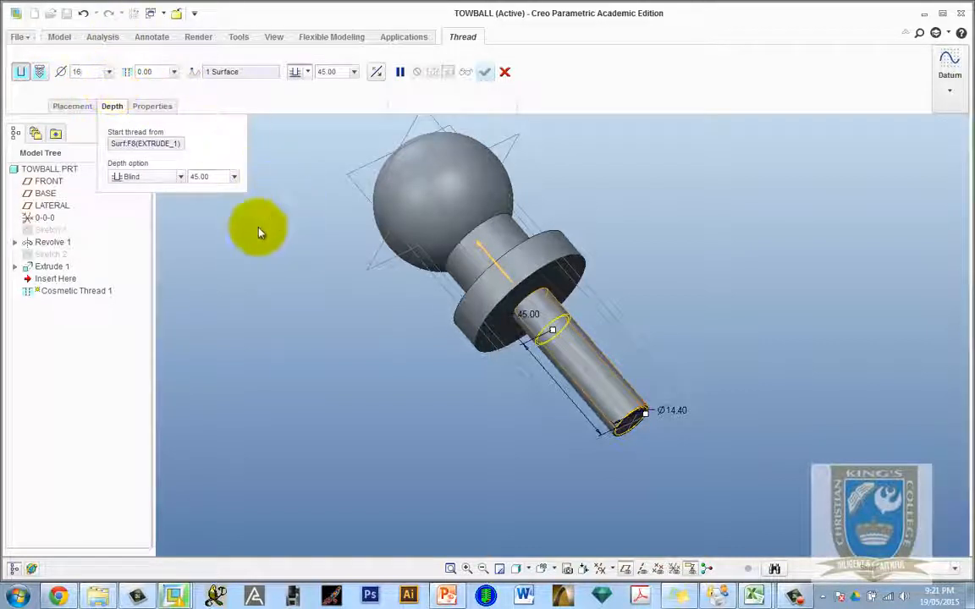
pyautogui.click(41, 73)
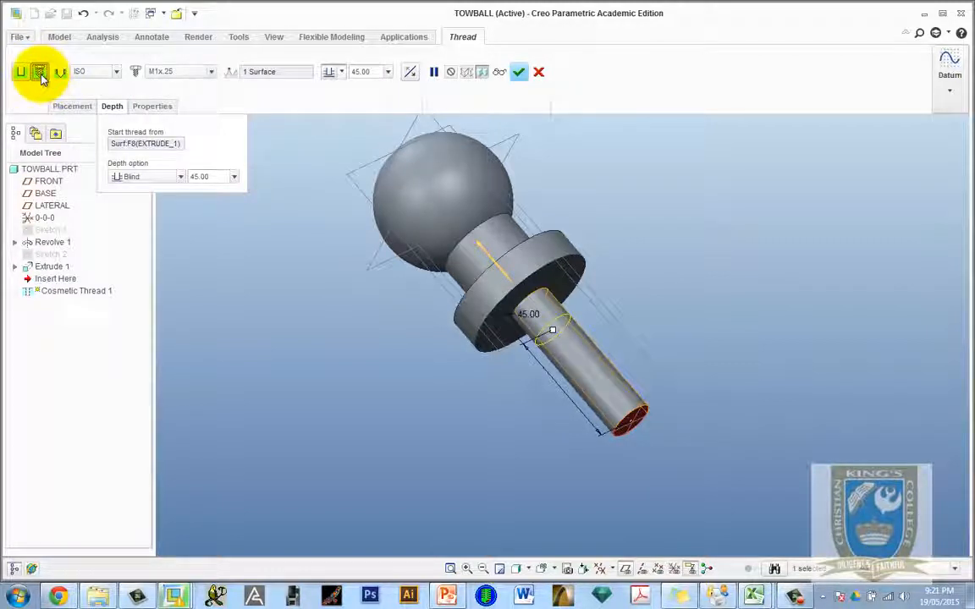
pyautogui.click(116, 72)
pyautogui.click(80, 83)
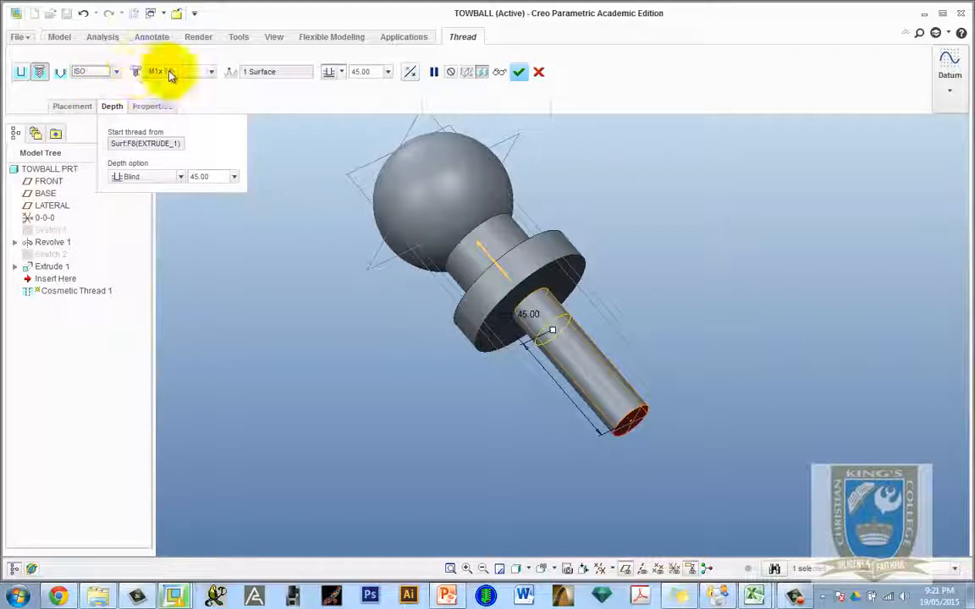
pyautogui.click(212, 75)
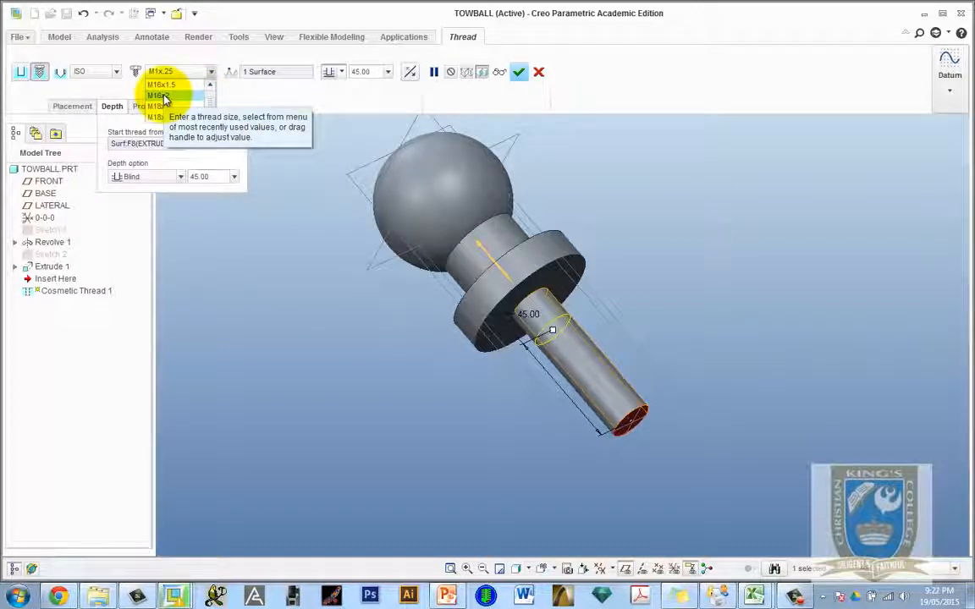
pyautogui.click(161, 96)
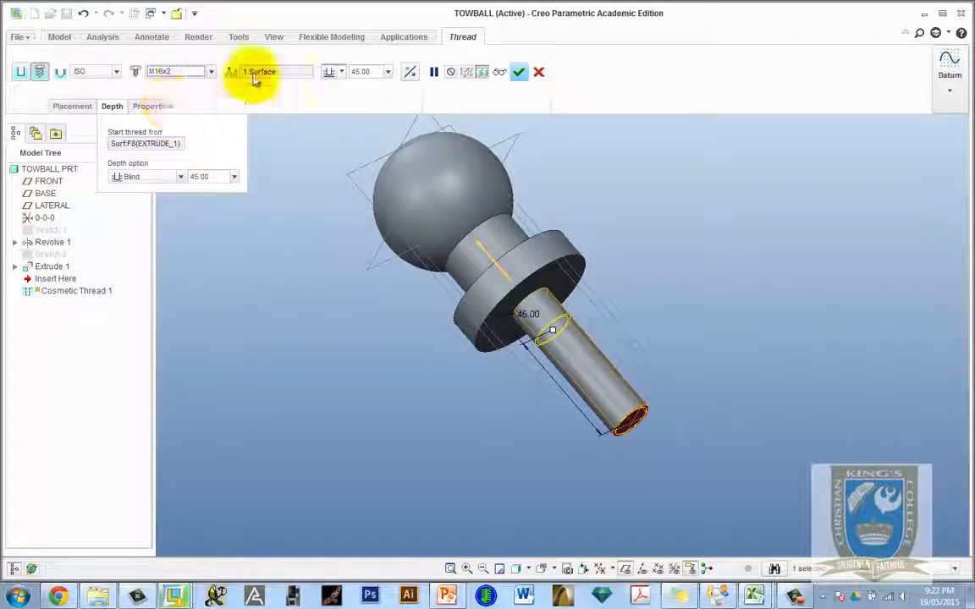
pyautogui.click(523, 75)
pyautogui.moveTo(676, 342); pyautogui.dragTo(643, 389, button='middle')
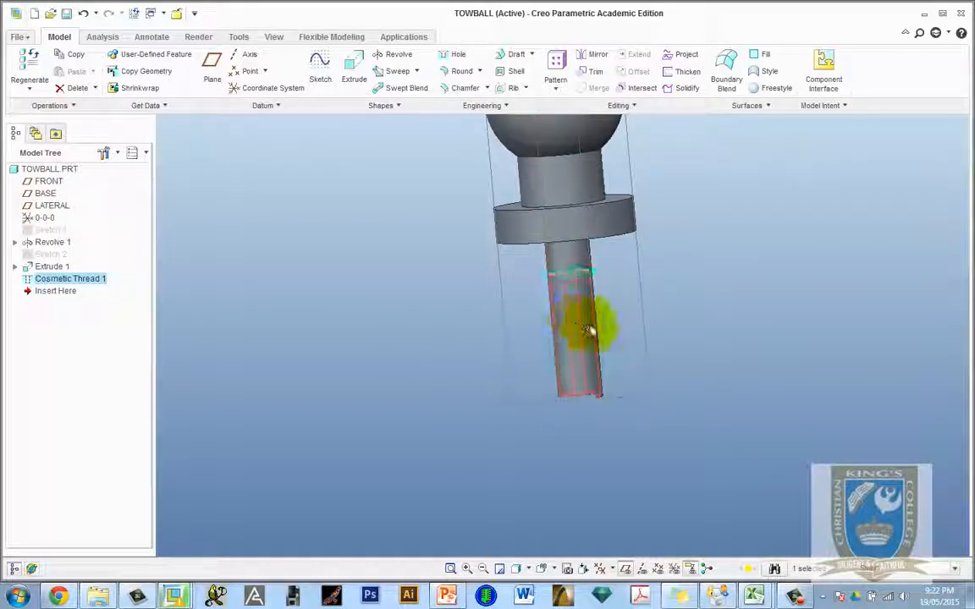
pyautogui.scroll(3, 431, 445)
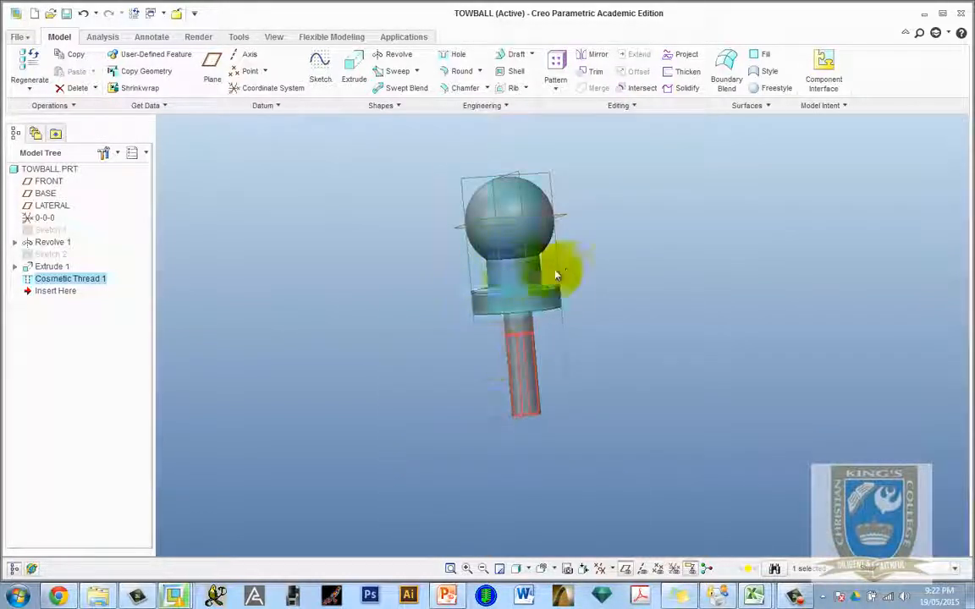
pyautogui.moveTo(598, 265); pyautogui.dragTo(635, 263, button='middle')
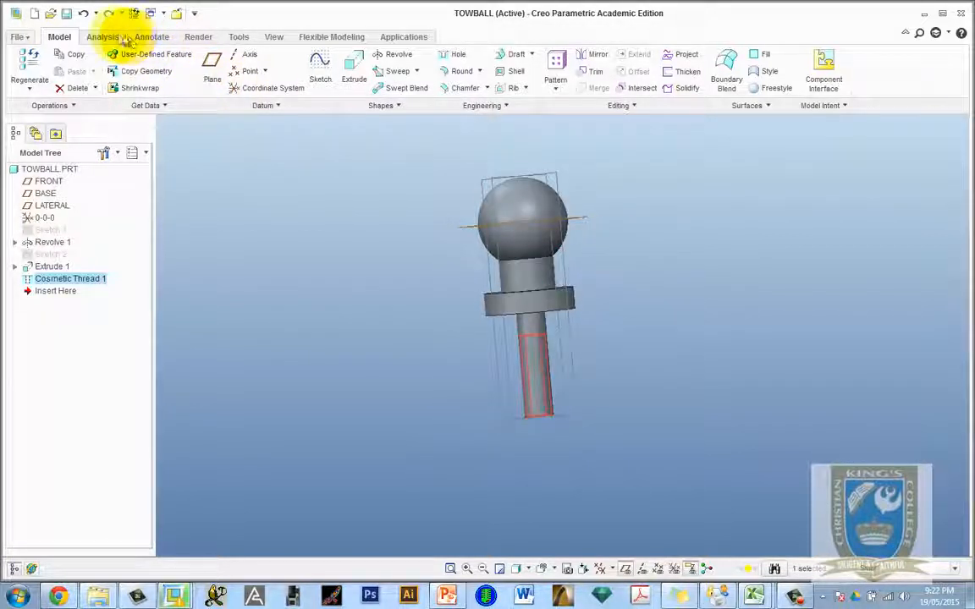
pyautogui.moveTo(415, 308)
pyautogui.mouseDown(button='middle')
pyautogui.moveTo(474, 310)
pyautogui.moveTo(505, 298)
pyautogui.moveTo(539, 304)
pyautogui.moveTo(525, 288)
pyautogui.moveTo(507, 293)
pyautogui.moveTo(470, 348)
pyautogui.moveTo(491, 318)
pyautogui.moveTo(496, 280)
pyautogui.moveTo(546, 300)
pyautogui.moveTo(524, 284)
pyautogui.mouseUp(button='middle')
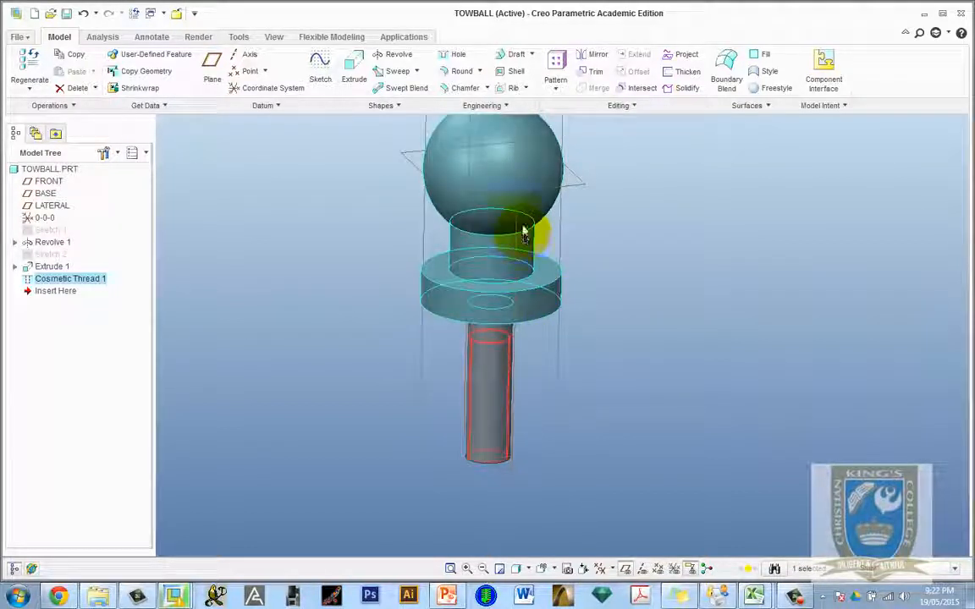
# - Switch to the PowerPoint slide of the Tow Bar Assembly and read the fillet detail for the ball's neck
pyautogui.click(446, 596)
pyautogui.scroll(5, 348, 423)
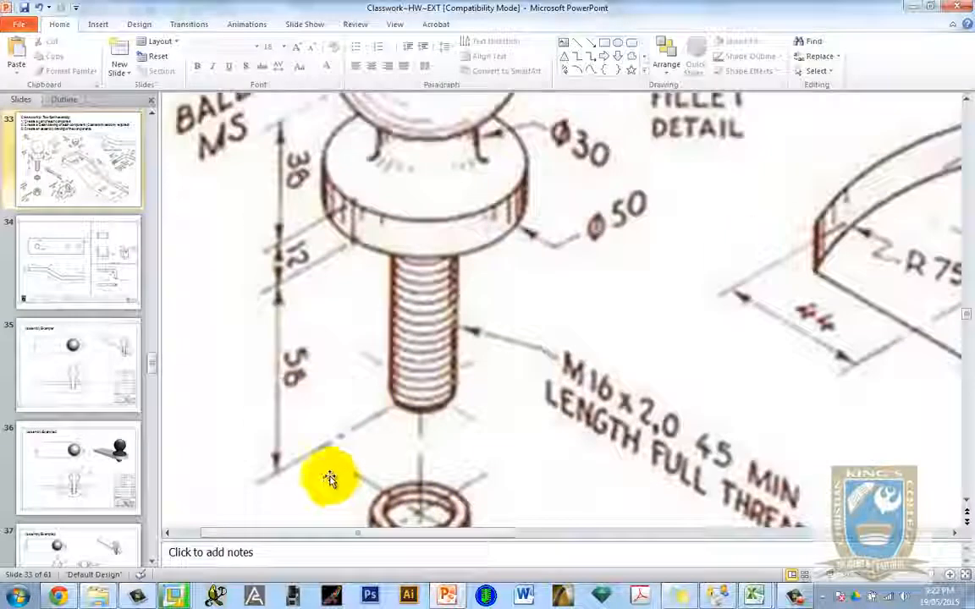
pyautogui.scroll(3, 409, 439)
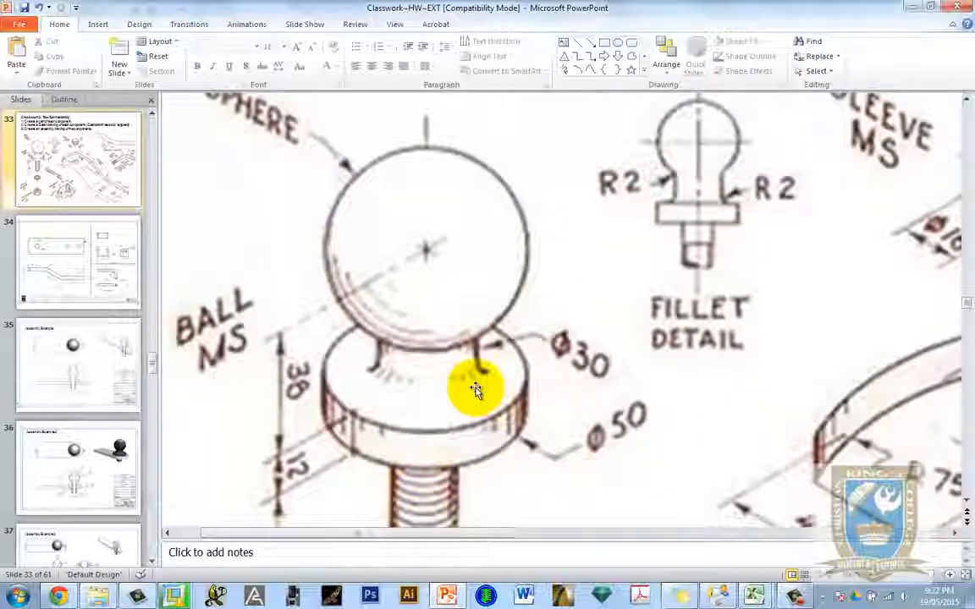